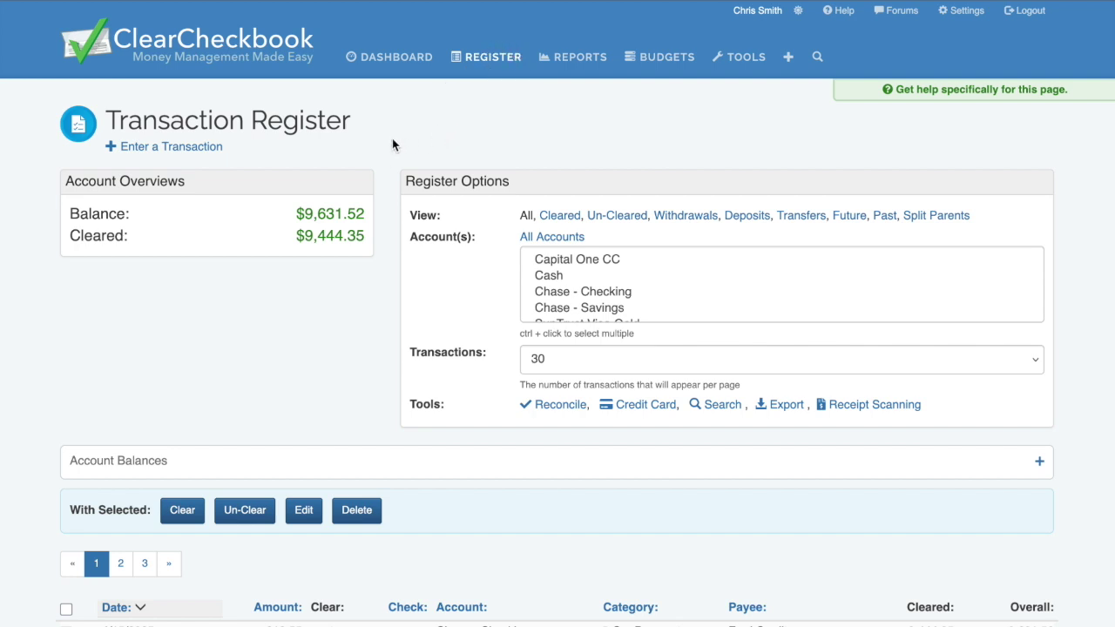
# - Browse the register, showing and then hiding the per-account balance breakdown
pyautogui.scroll(-1, 394, 144)
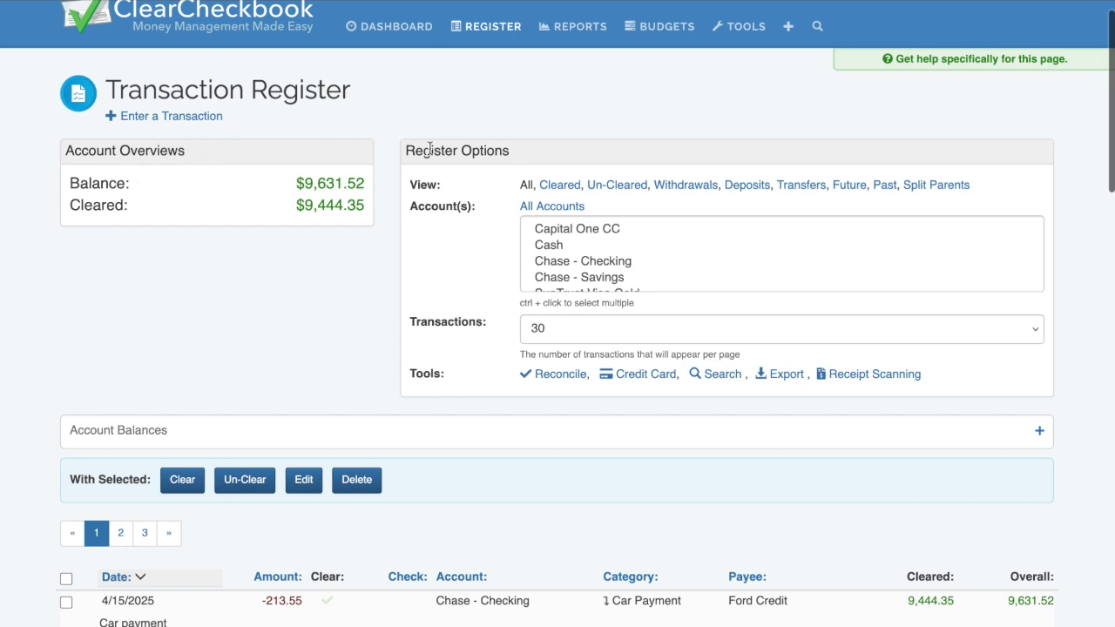
pyautogui.scroll(-1, 468, 145)
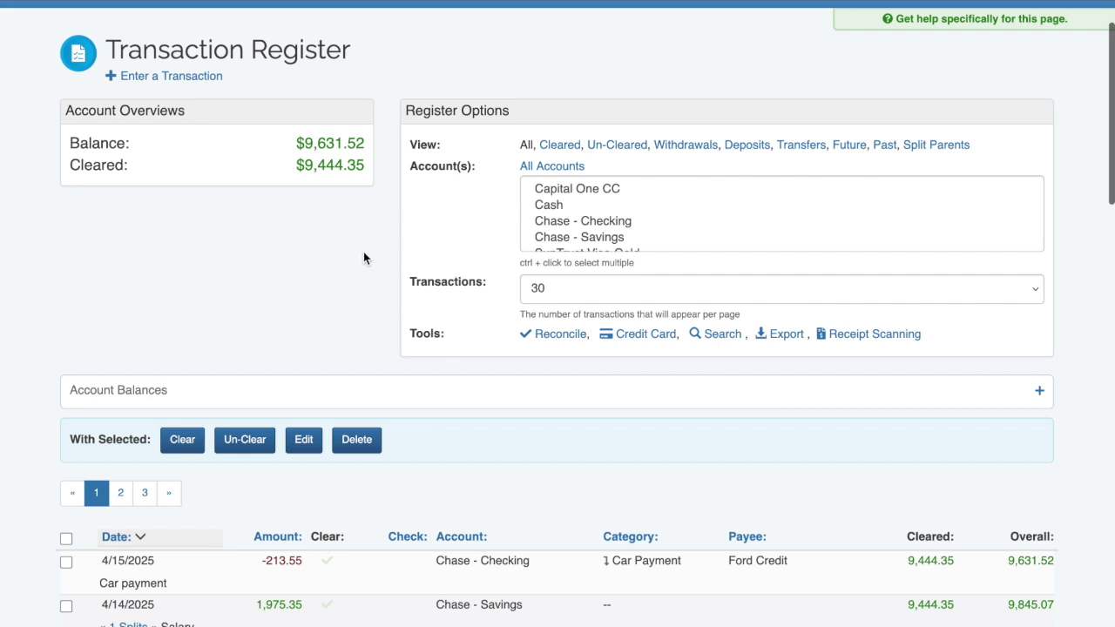
pyautogui.scroll(-2, 363, 253)
pyautogui.scroll(-1, 363, 251)
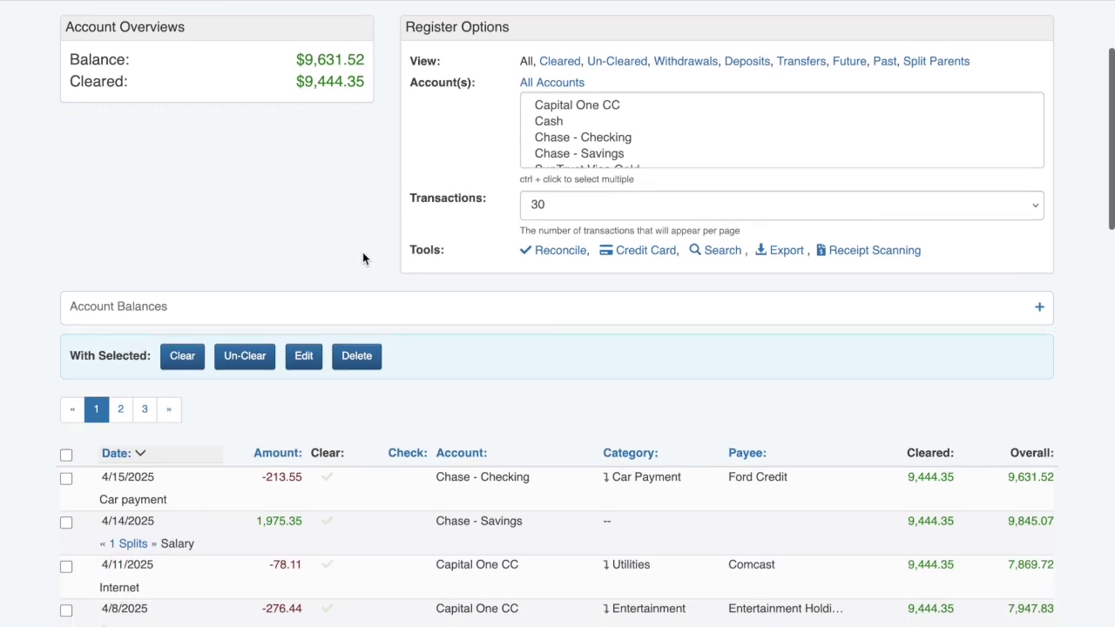
pyautogui.click(1041, 308)
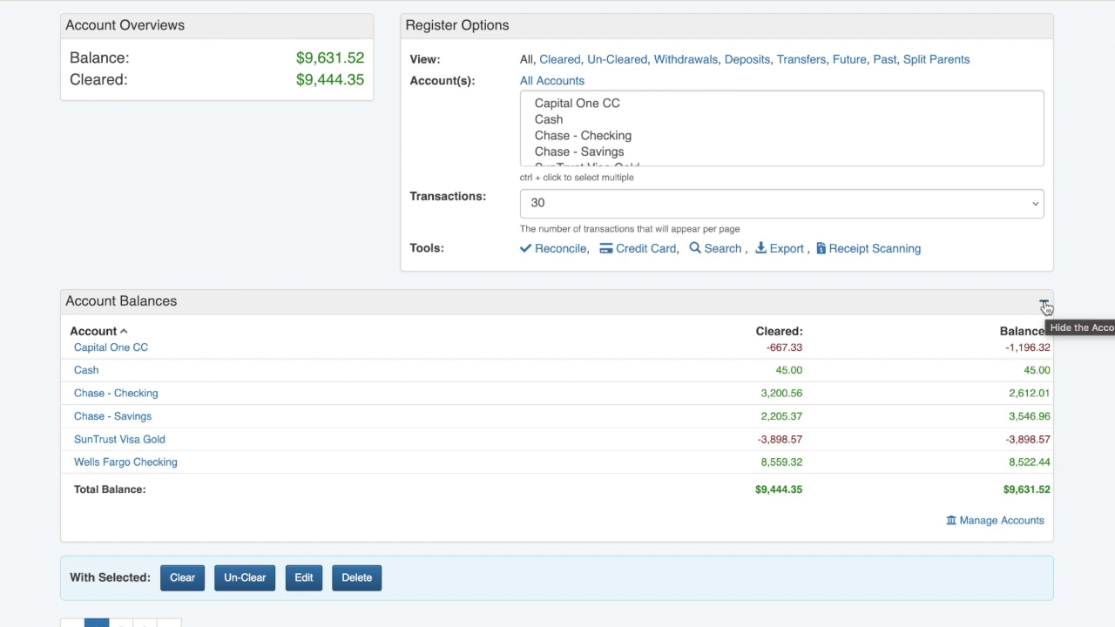
pyautogui.click(1044, 306)
pyautogui.scroll(-2, 688, 300)
pyautogui.scroll(-1, 688, 300)
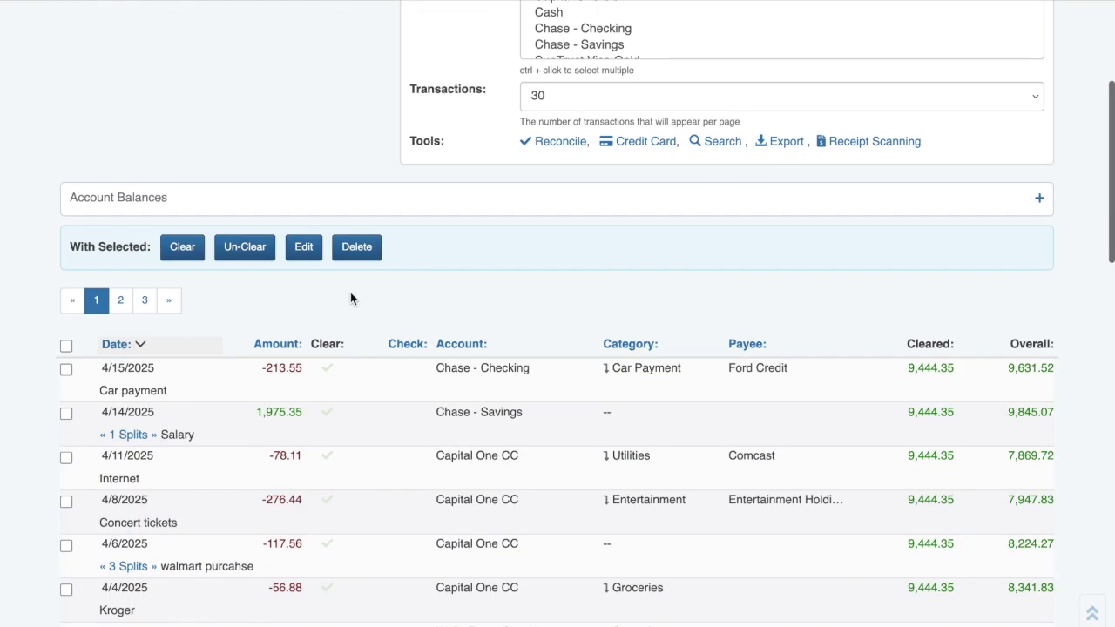
pyautogui.scroll(-3, 327, 301)
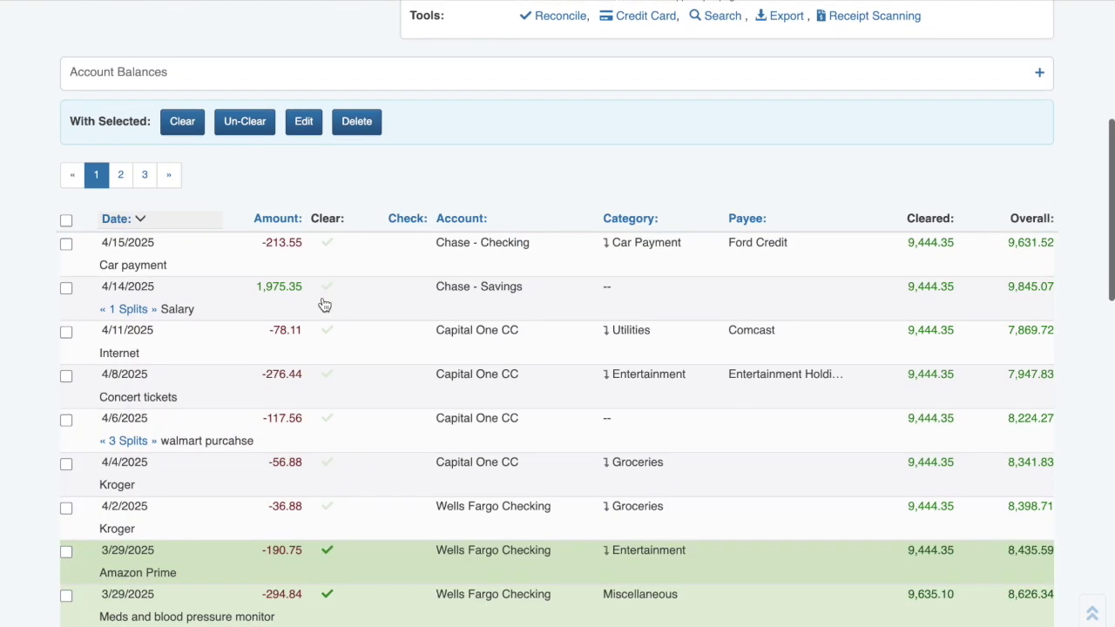
pyautogui.scroll(-2, 35, 318)
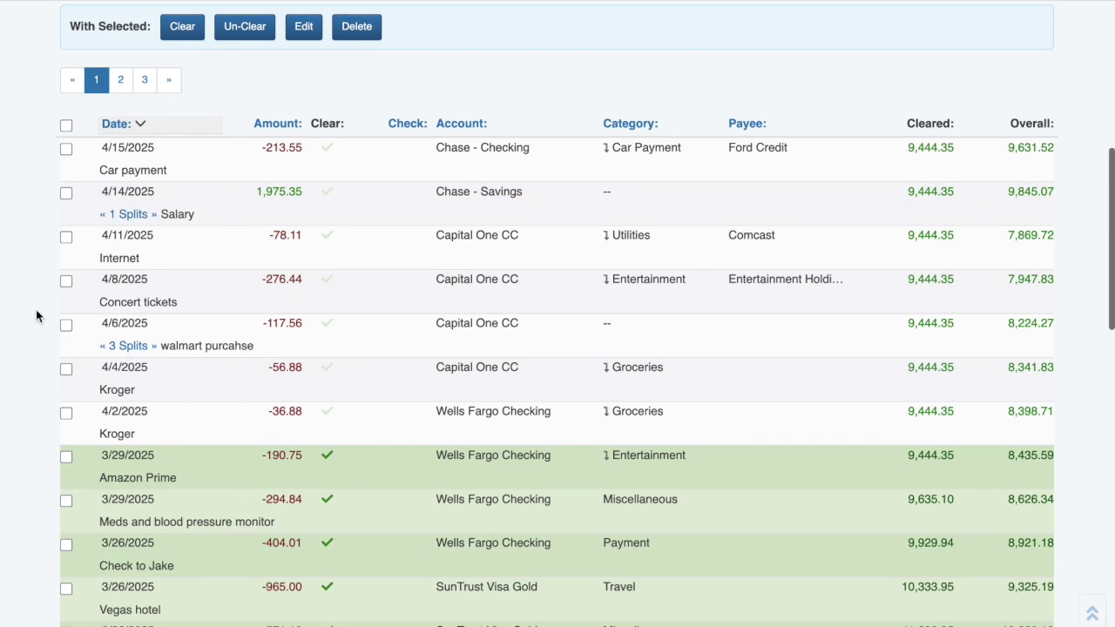
pyautogui.scroll(1, 36, 314)
pyautogui.scroll(1, 38, 315)
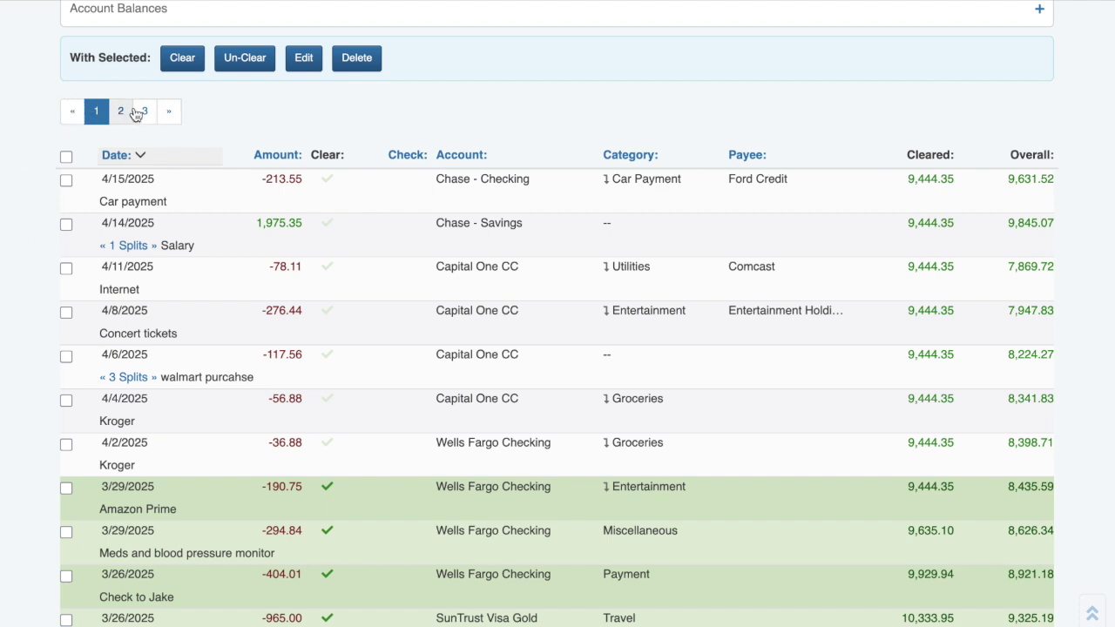
# - Toggle the Car payment row's highlight, then expand and collapse the walmart purchase's three splits
pyautogui.scroll(-13, 32, 118)
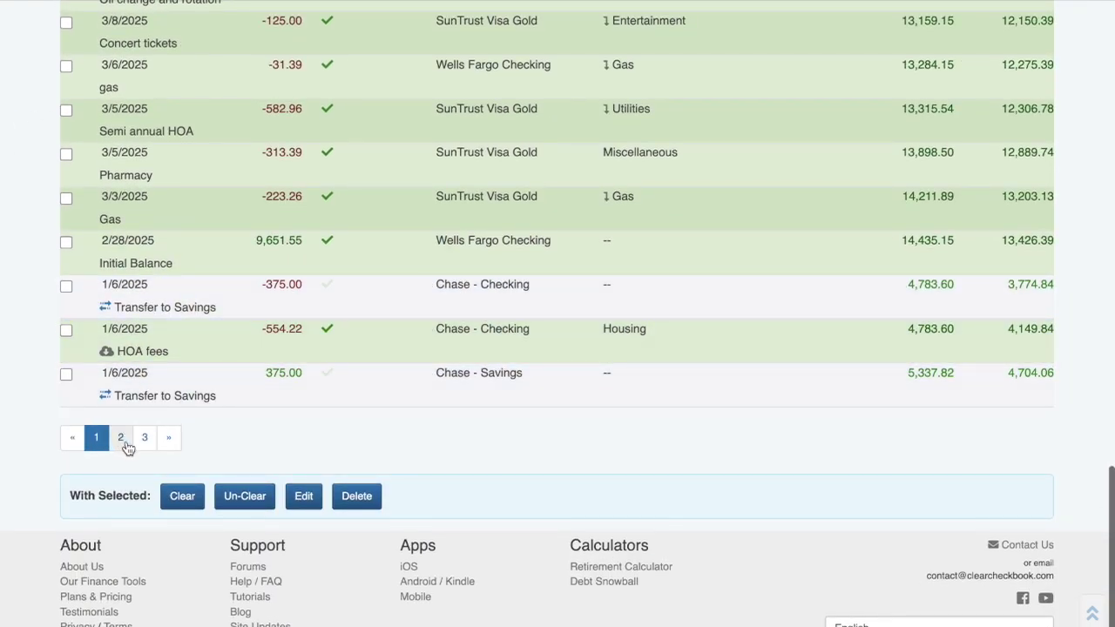
pyautogui.scroll(5, 32, 376)
pyautogui.scroll(8, 31, 376)
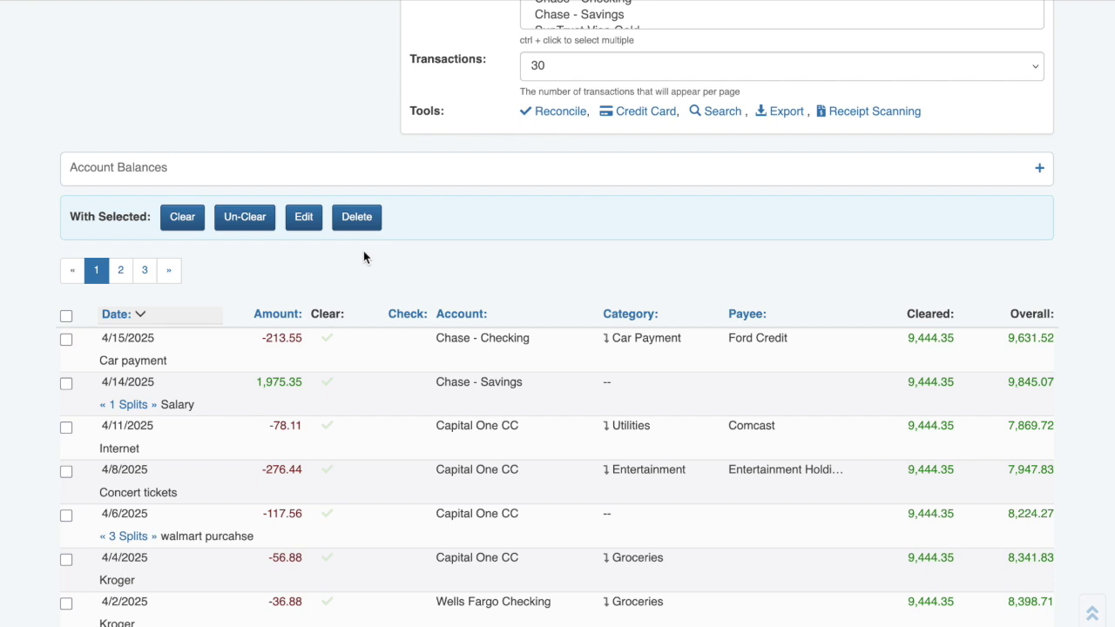
pyautogui.scroll(-1, 44, 230)
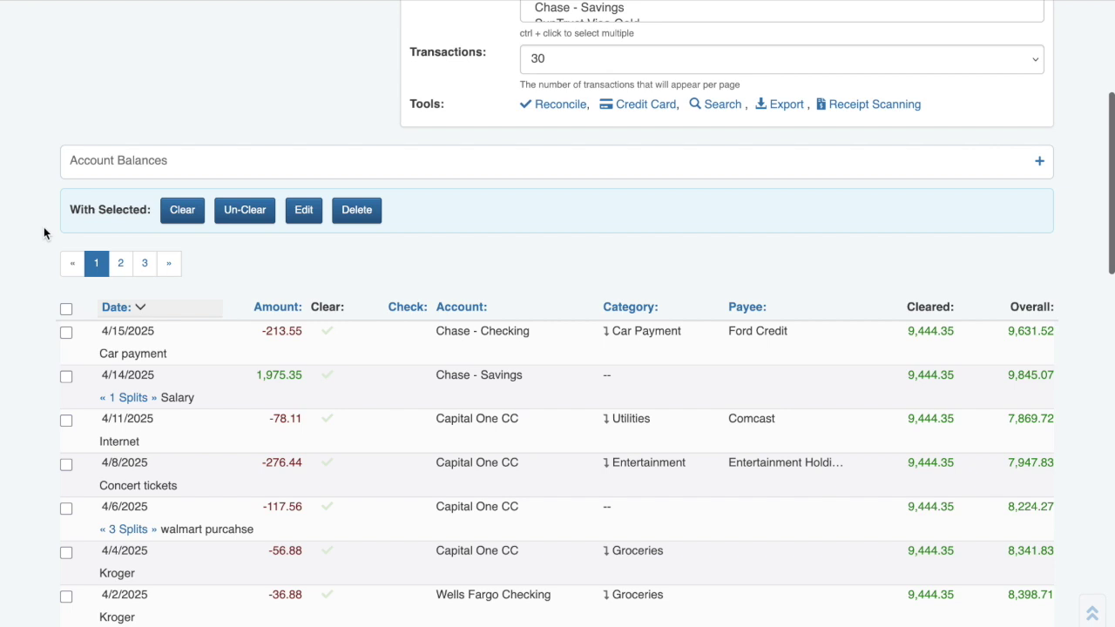
pyautogui.scroll(-3, 45, 230)
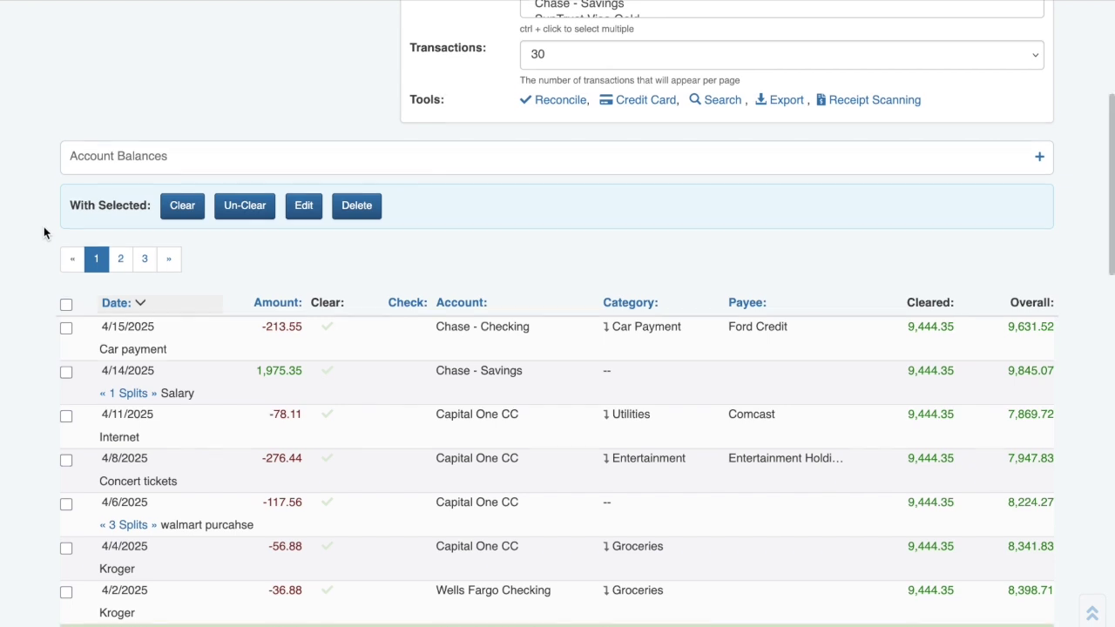
pyautogui.scroll(-1, 44, 231)
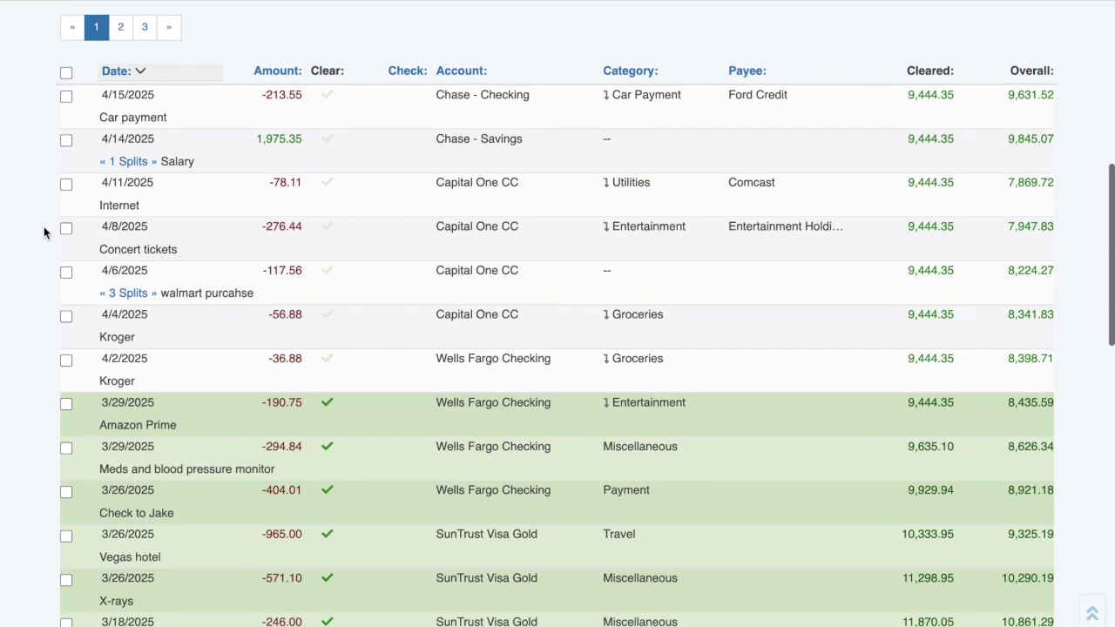
pyautogui.scroll(1, 44, 218)
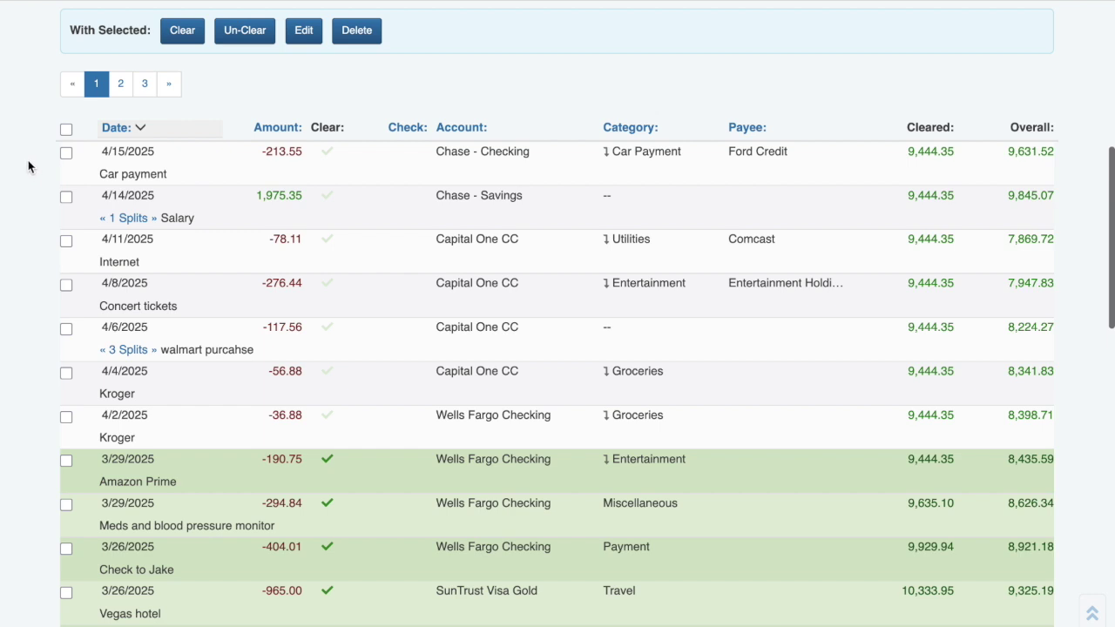
pyautogui.click(405, 164)
pyautogui.click(265, 155)
pyautogui.click(287, 157)
pyautogui.click(305, 165)
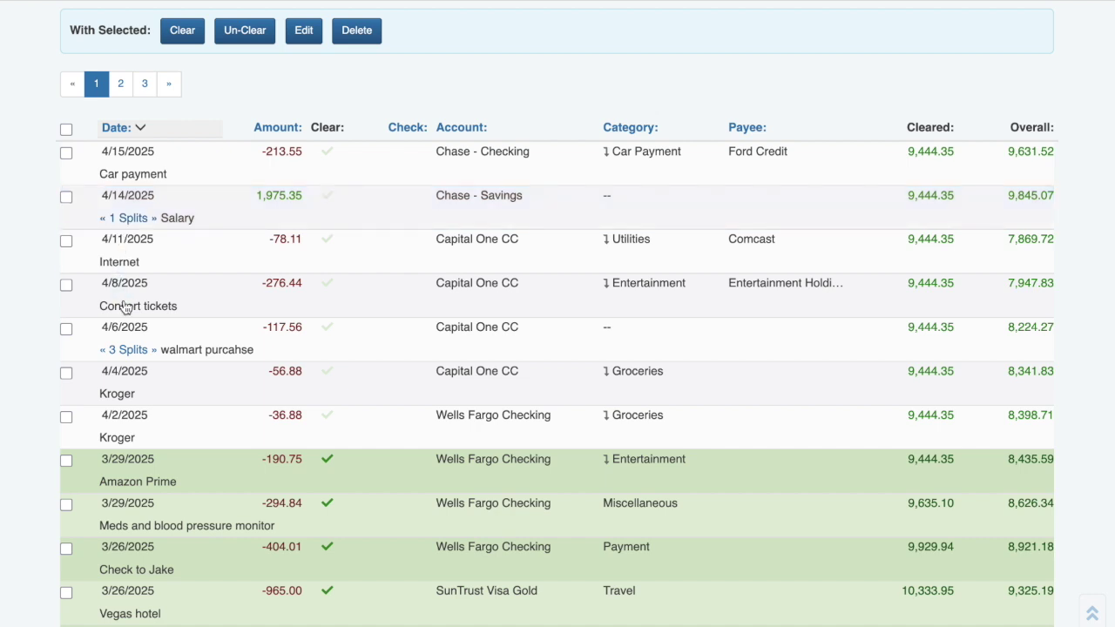
pyautogui.click(128, 349)
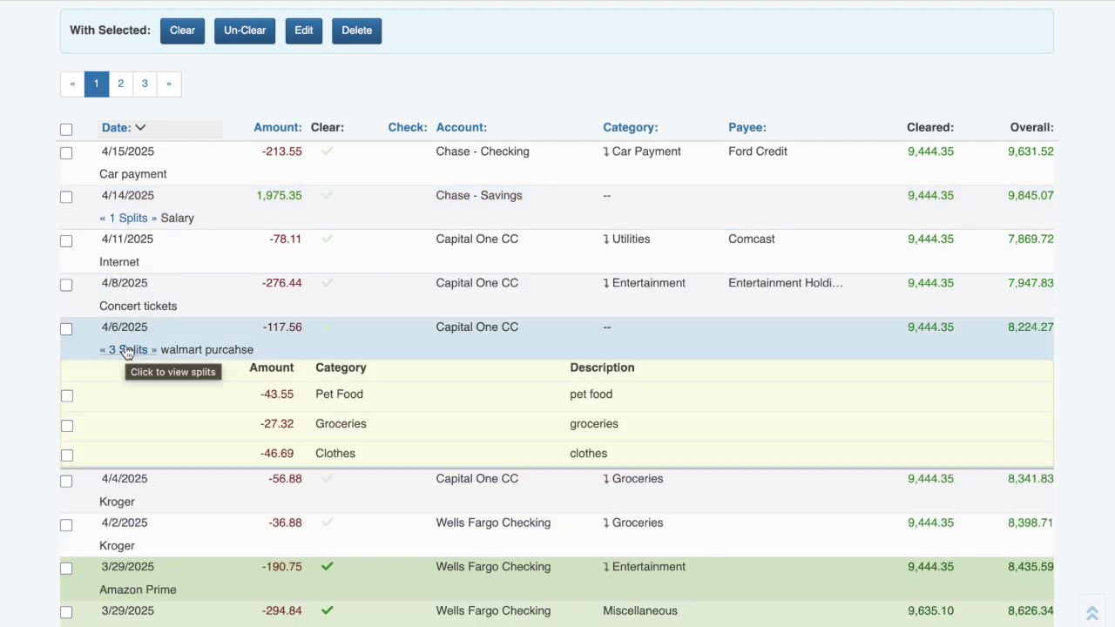
pyautogui.click(128, 349)
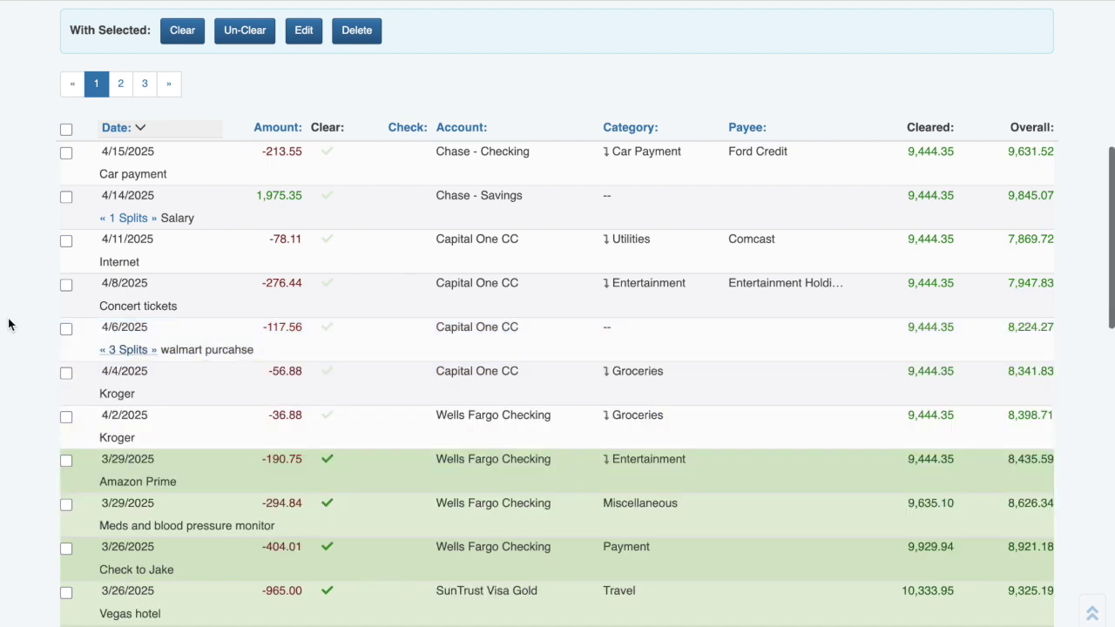
# - Open and cancel editing the Internet transaction, then mark the 4/6/2025 walmart purchase (-117.56) cleared
pyautogui.click(133, 264)
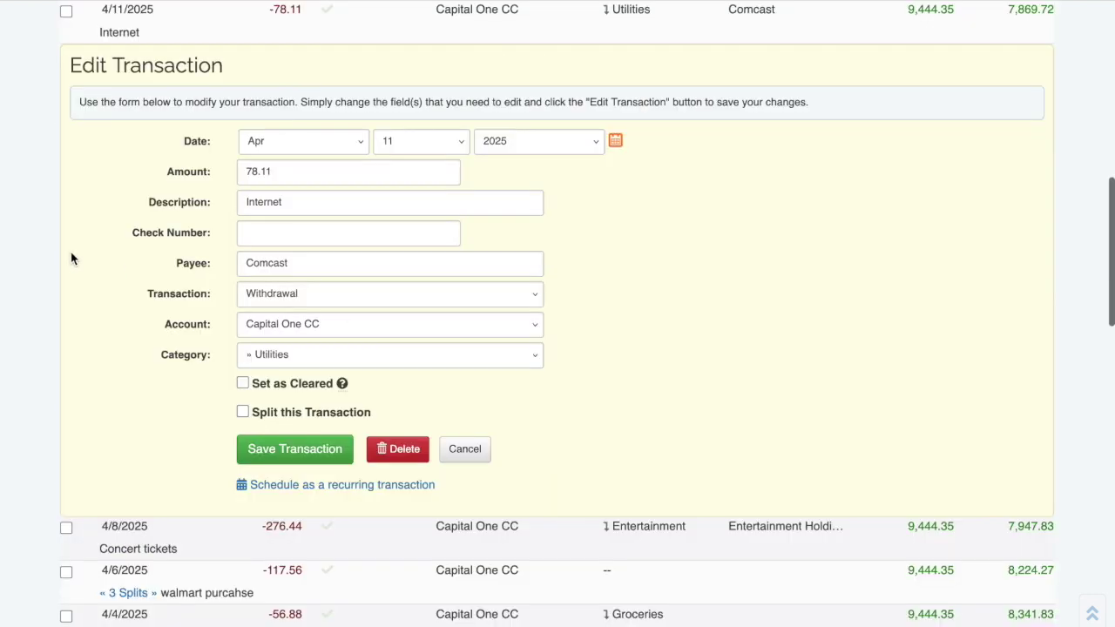
pyautogui.click(464, 446)
pyautogui.scroll(3, 74, 296)
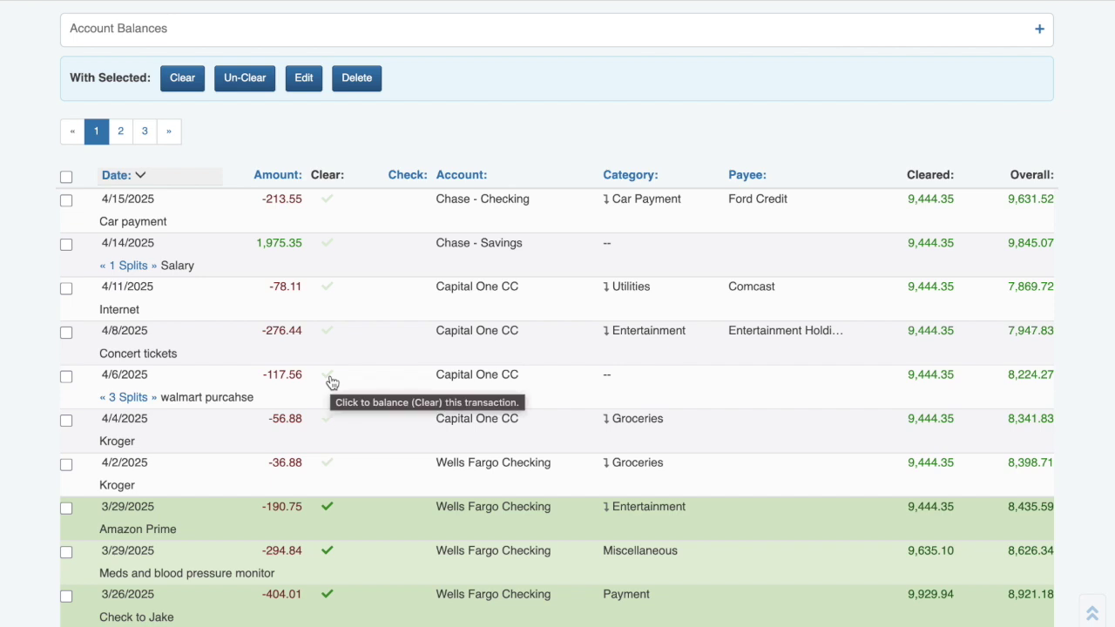
pyautogui.click(329, 379)
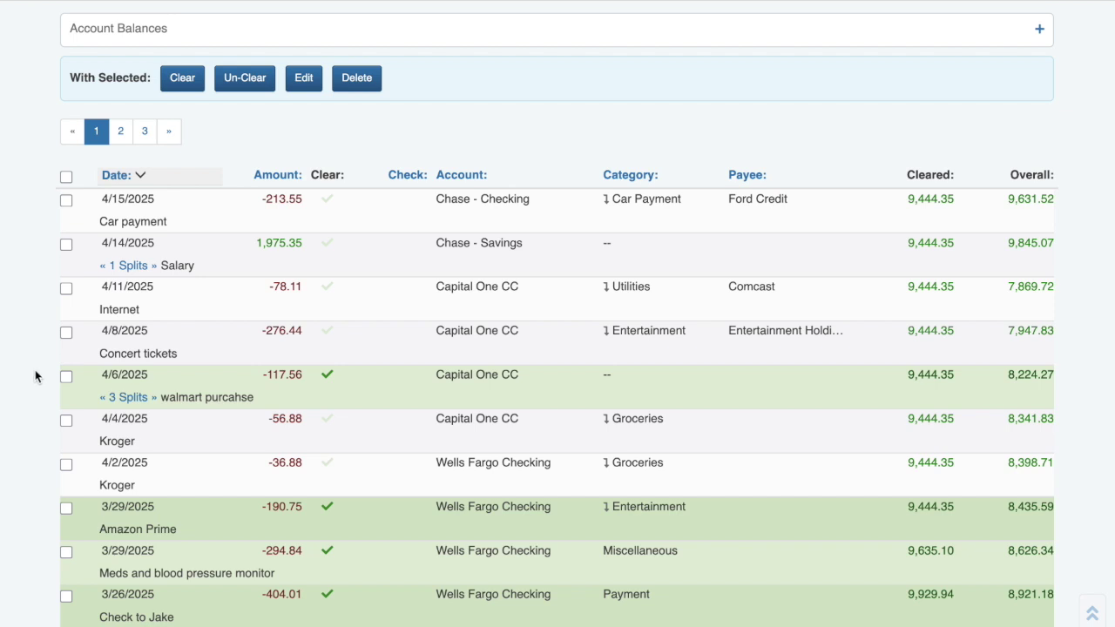
pyautogui.click(66, 331)
# - Clear the Concert tickets, Internet and Salary transactions together, then sort the register by amount, largest first
pyautogui.click(66, 288)
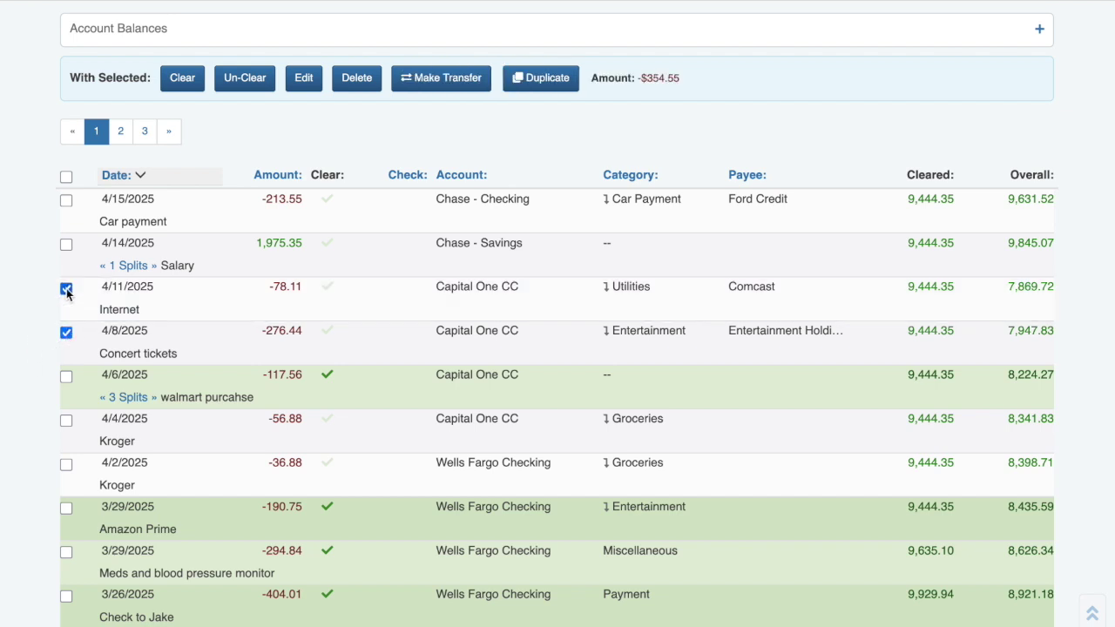
pyautogui.click(67, 245)
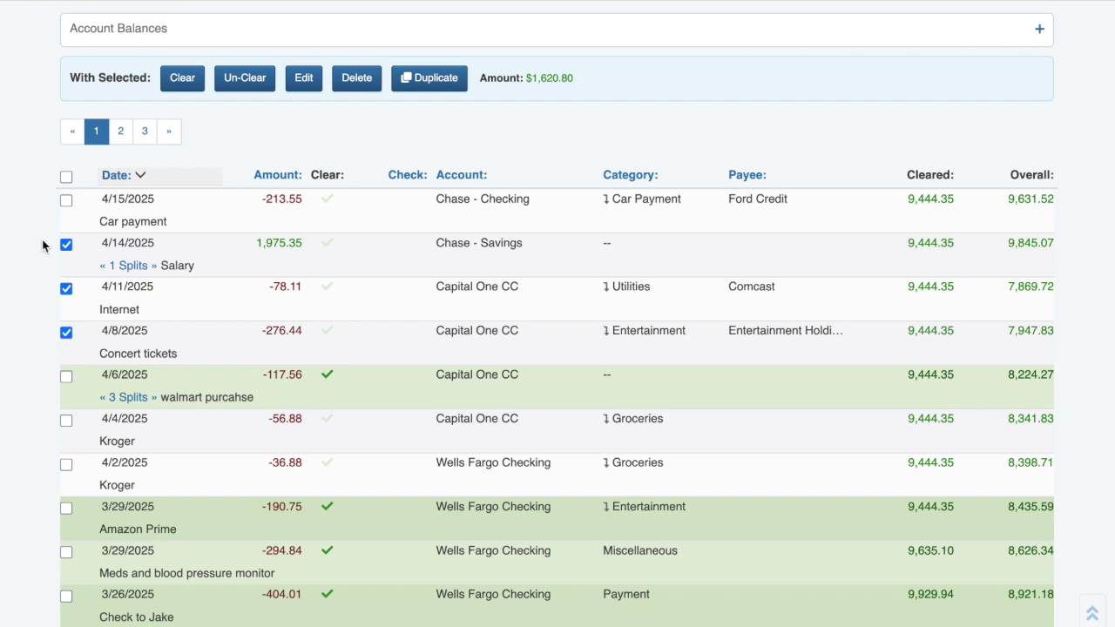
pyautogui.click(180, 82)
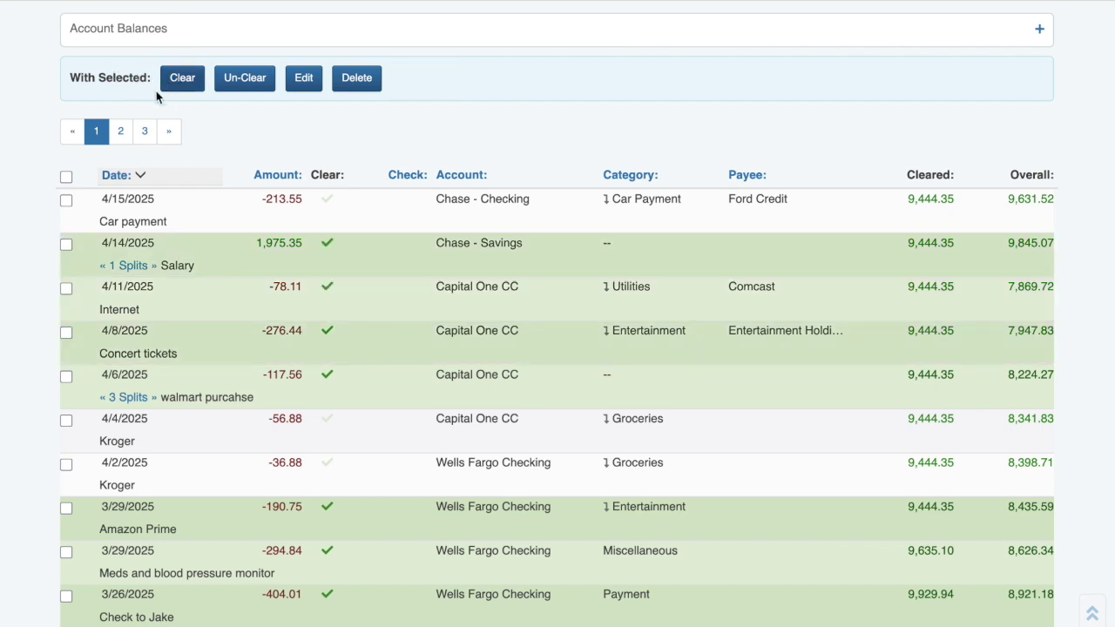
pyautogui.click(276, 175)
pyautogui.scroll(-5, 286, 233)
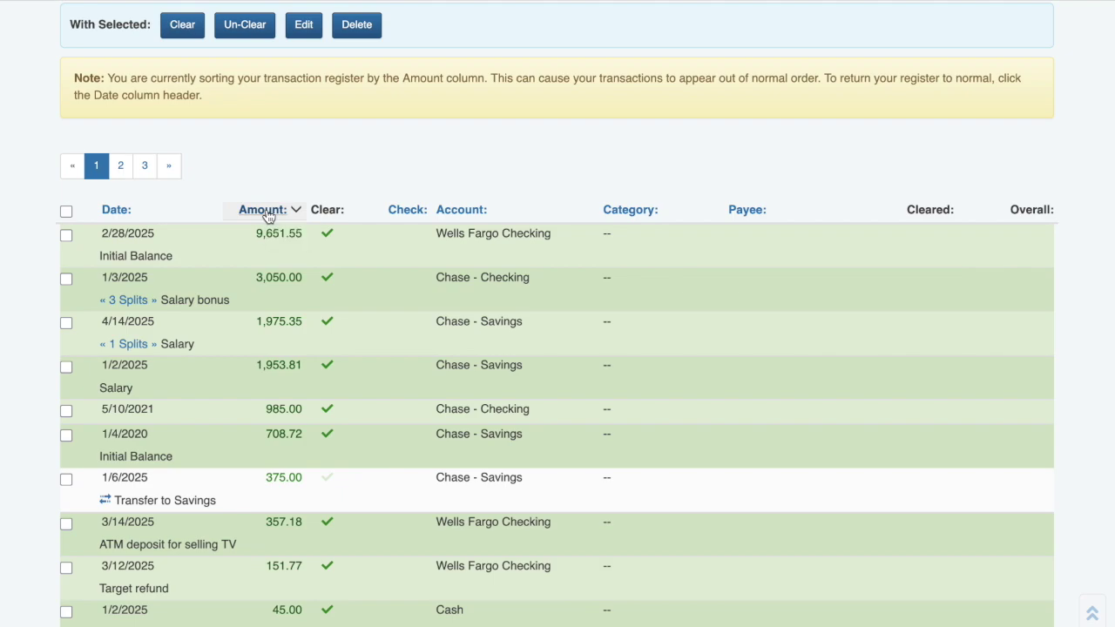
pyautogui.click(268, 215)
pyautogui.scroll(-5, 276, 182)
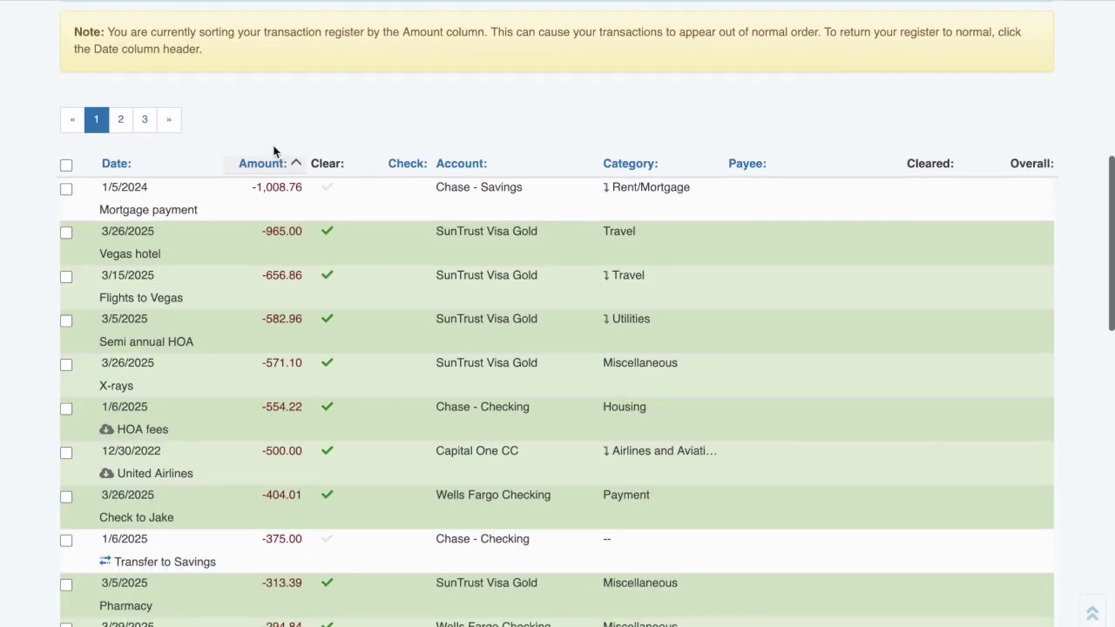
pyautogui.click(114, 168)
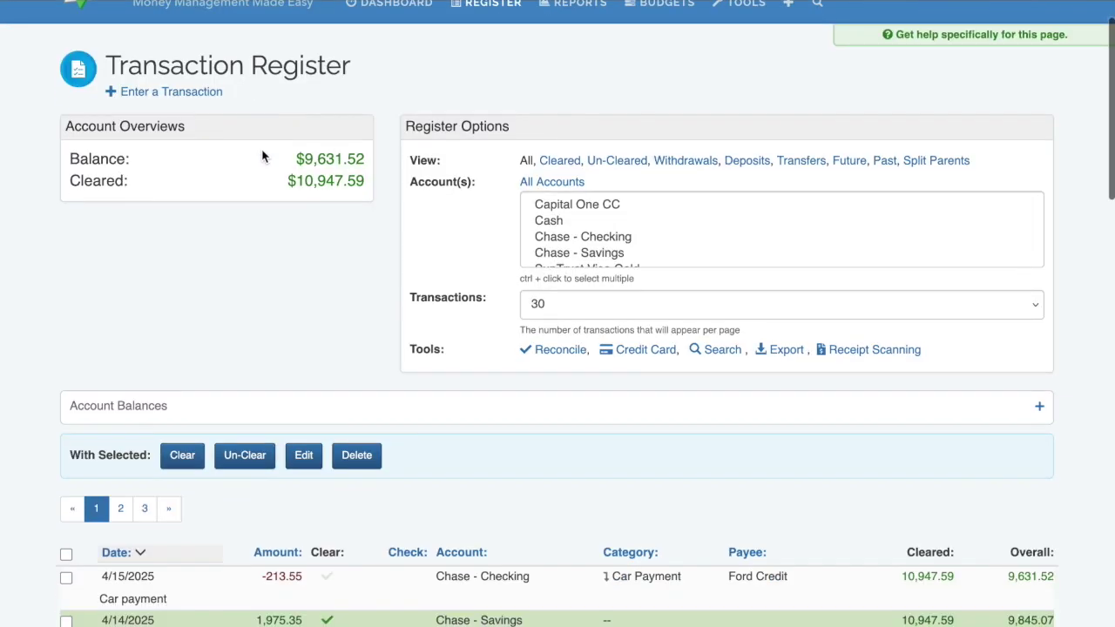
pyautogui.scroll(-1, 264, 155)
# - Start a new transaction dated April 22, 2025 with amount 45
pyautogui.scroll(1, 244, 130)
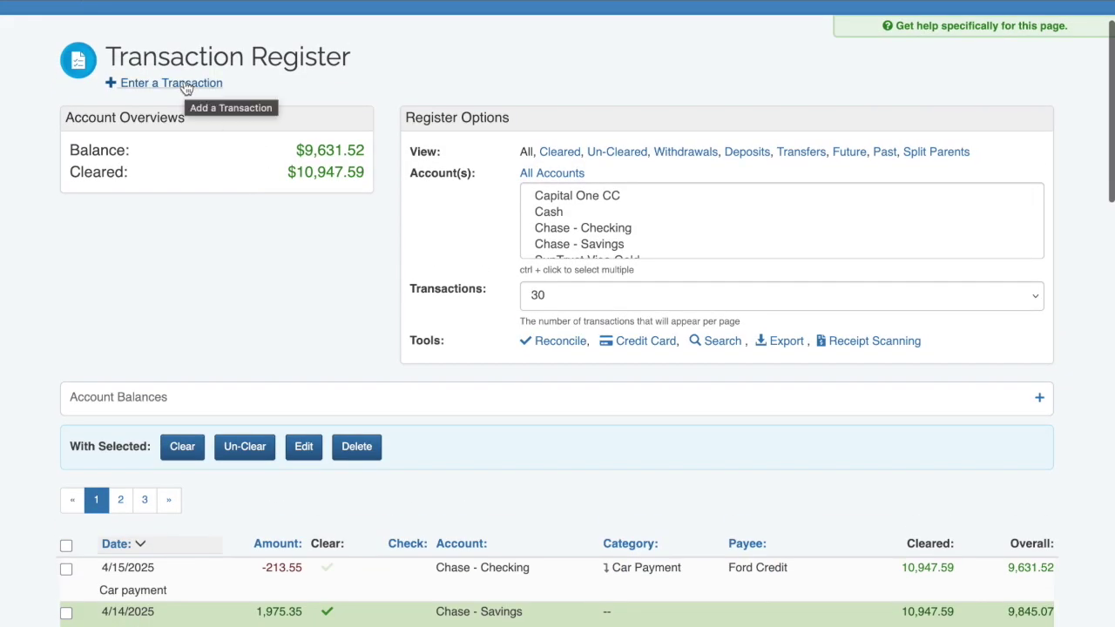
pyautogui.scroll(1, 187, 87)
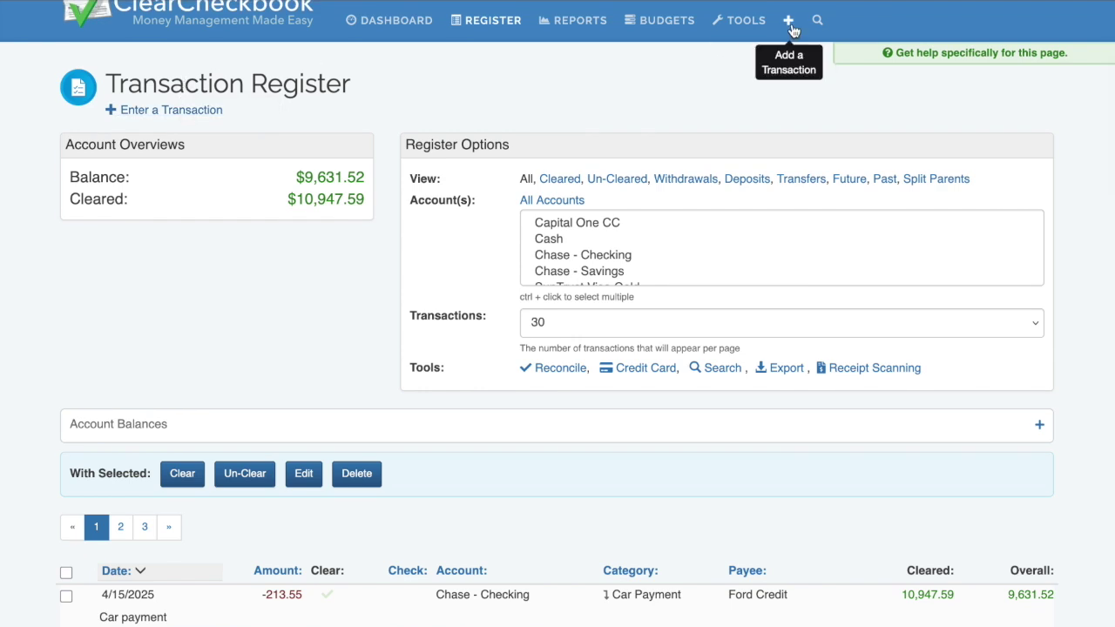
pyautogui.click(186, 111)
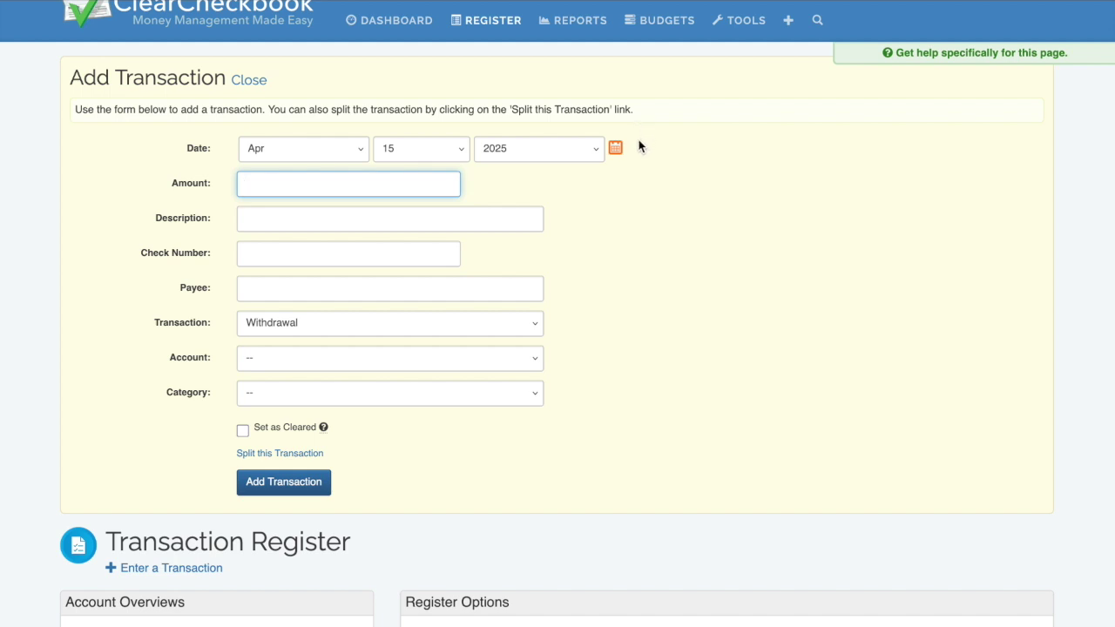
pyautogui.click(616, 148)
pyautogui.click(696, 285)
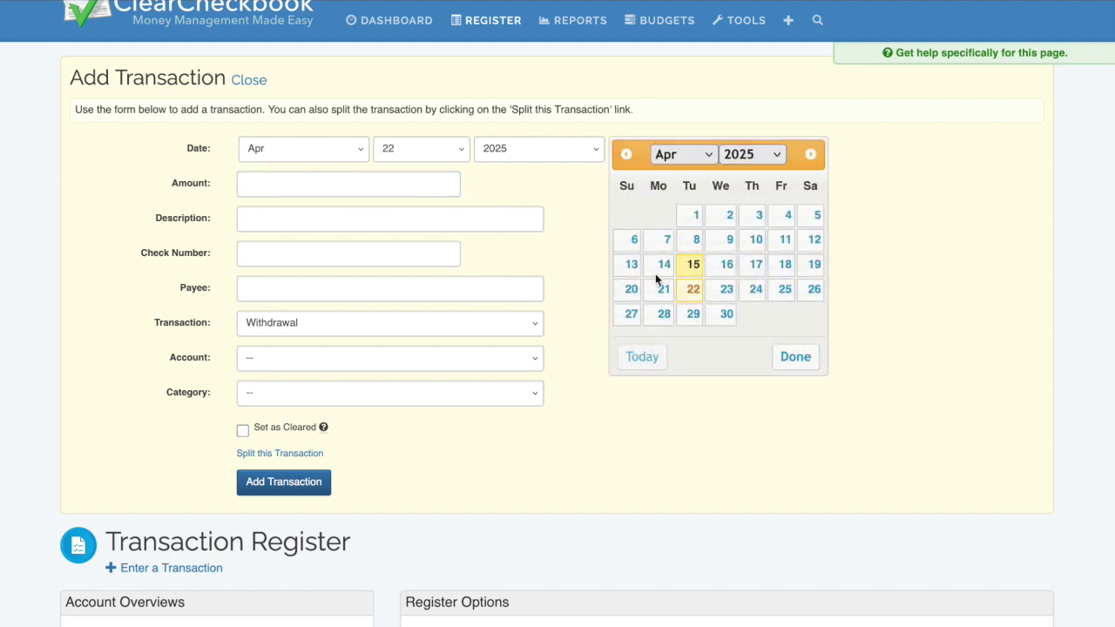
pyautogui.click(354, 186)
pyautogui.write('45')
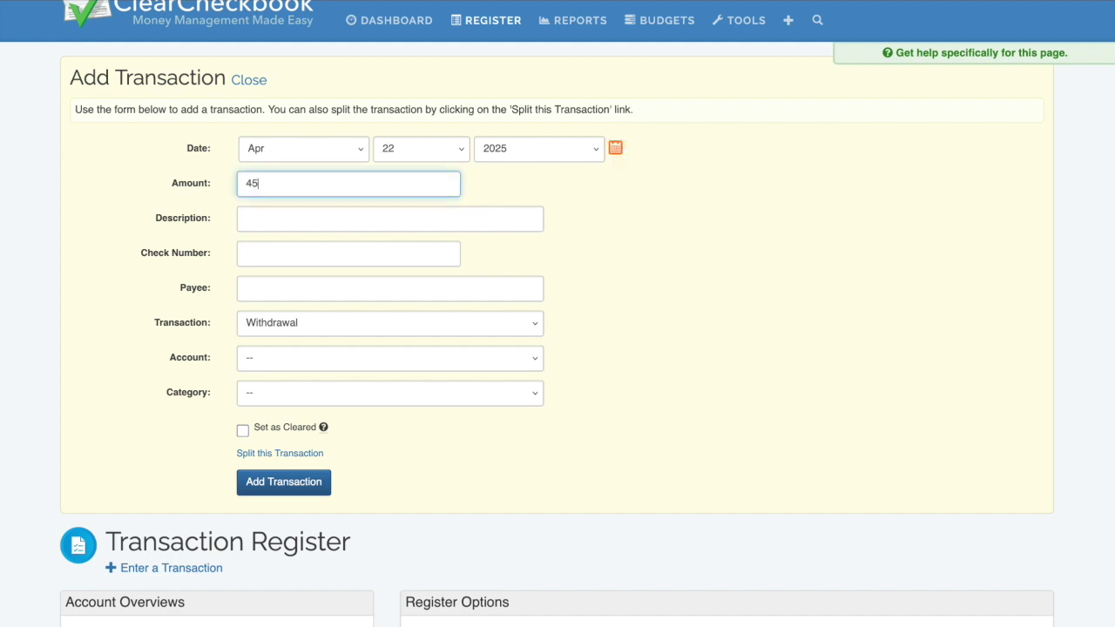
# - Enter description 'Electric Bill', payee 'PNM', account Wells Fargo Checking, and add the transaction
pyautogui.click(358, 218)
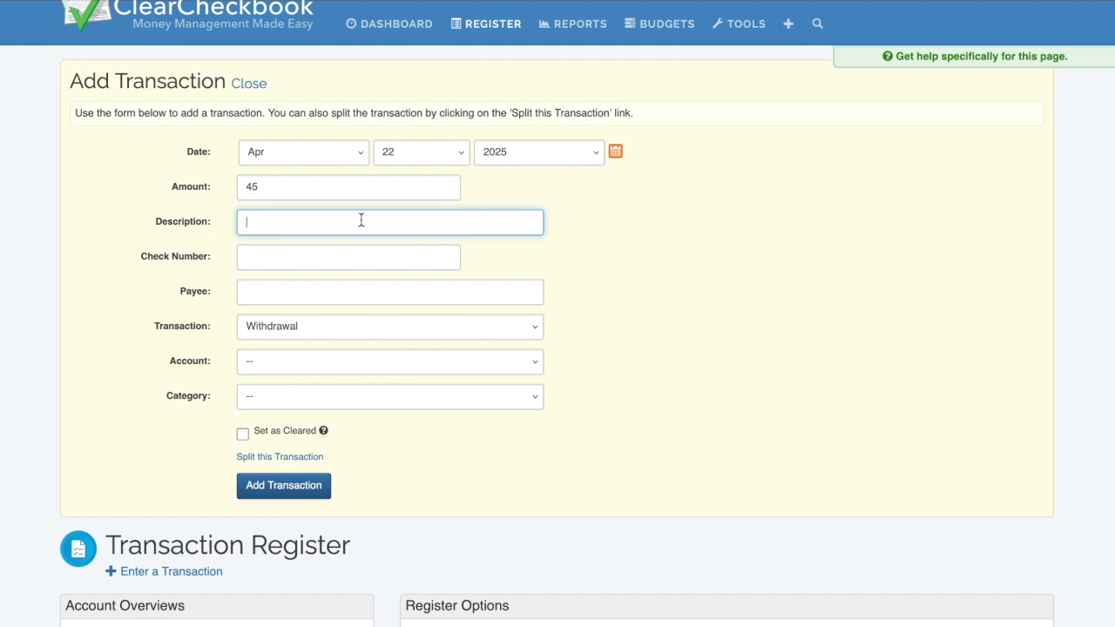
pyautogui.write('Electric Bill')
pyautogui.press('Tab')
pyautogui.press('Tab')
pyautogui.write('PN')
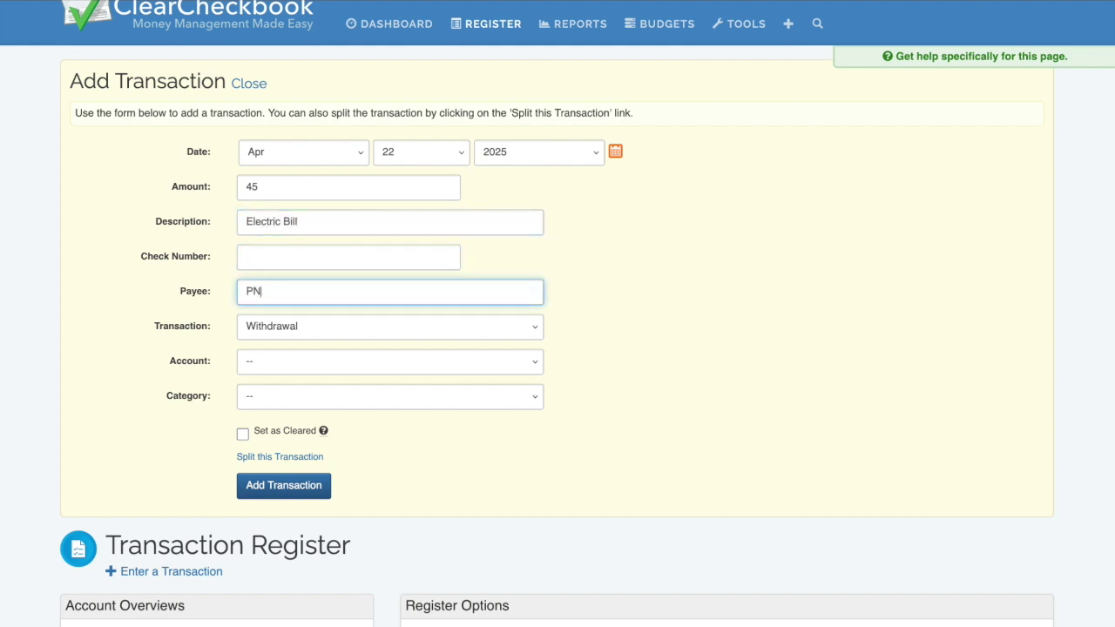
pyautogui.write('M')
pyautogui.click(354, 370)
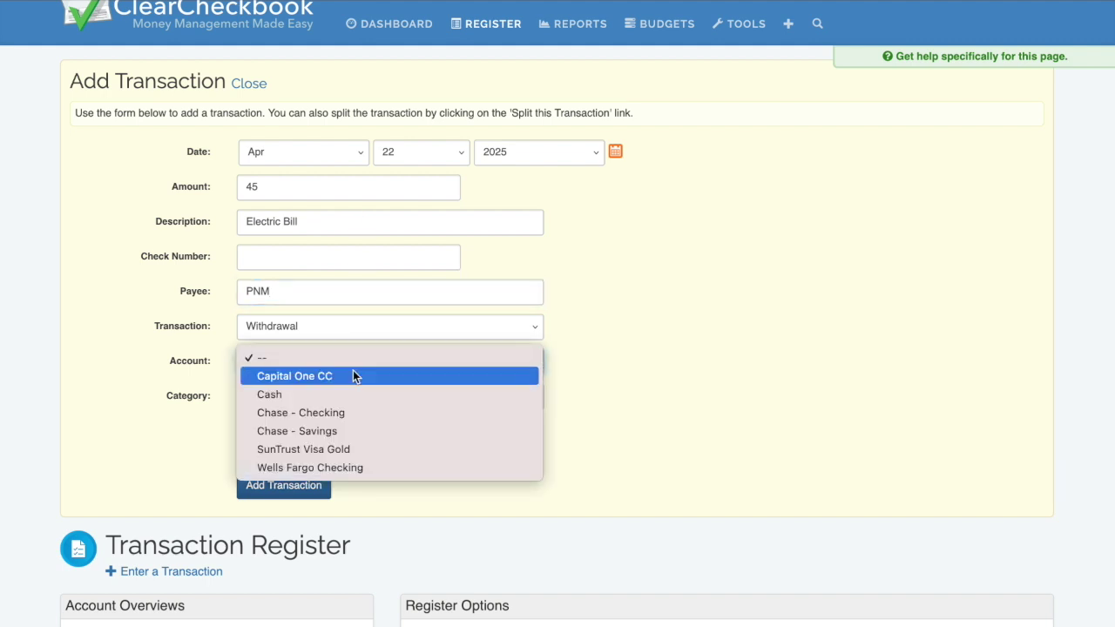
pyautogui.click(350, 467)
pyautogui.click(312, 488)
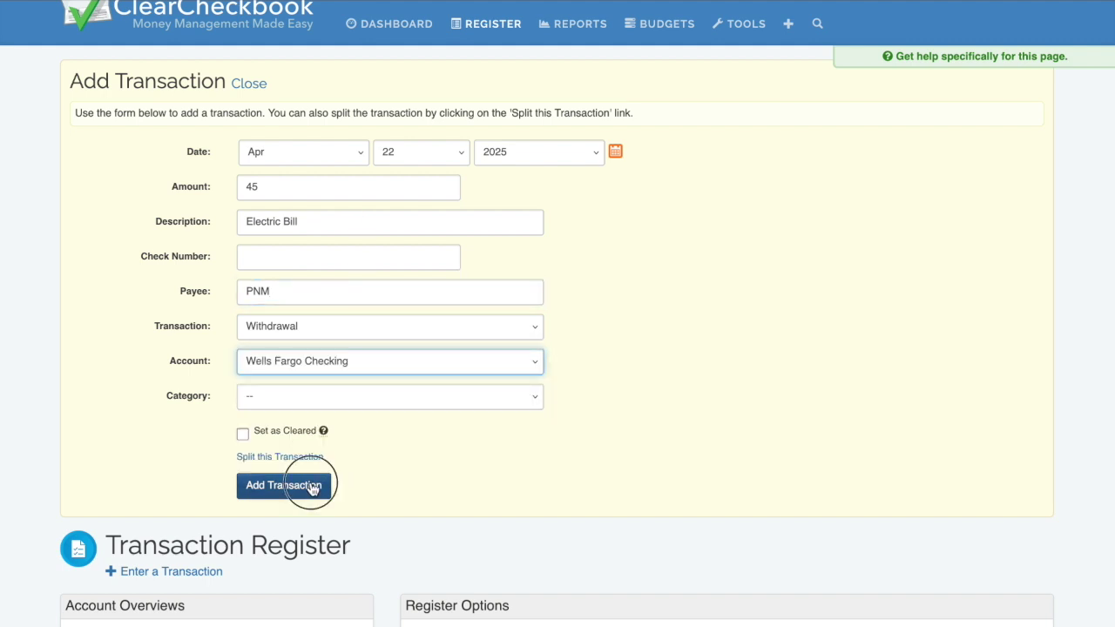
pyautogui.scroll(-5, 330, 481)
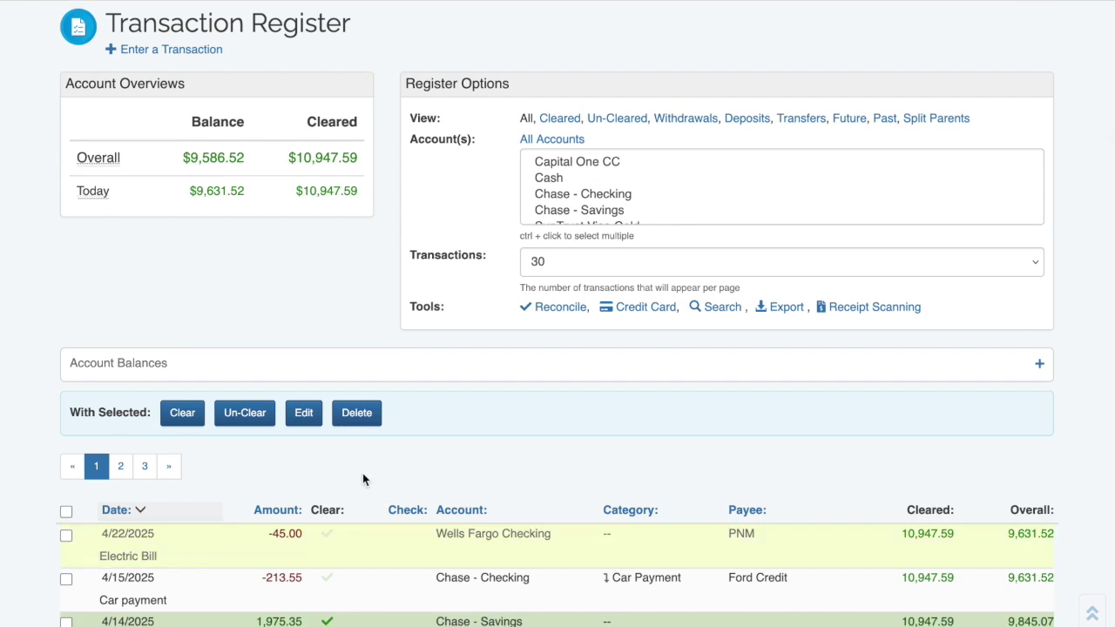
pyautogui.scroll(-5, 362, 472)
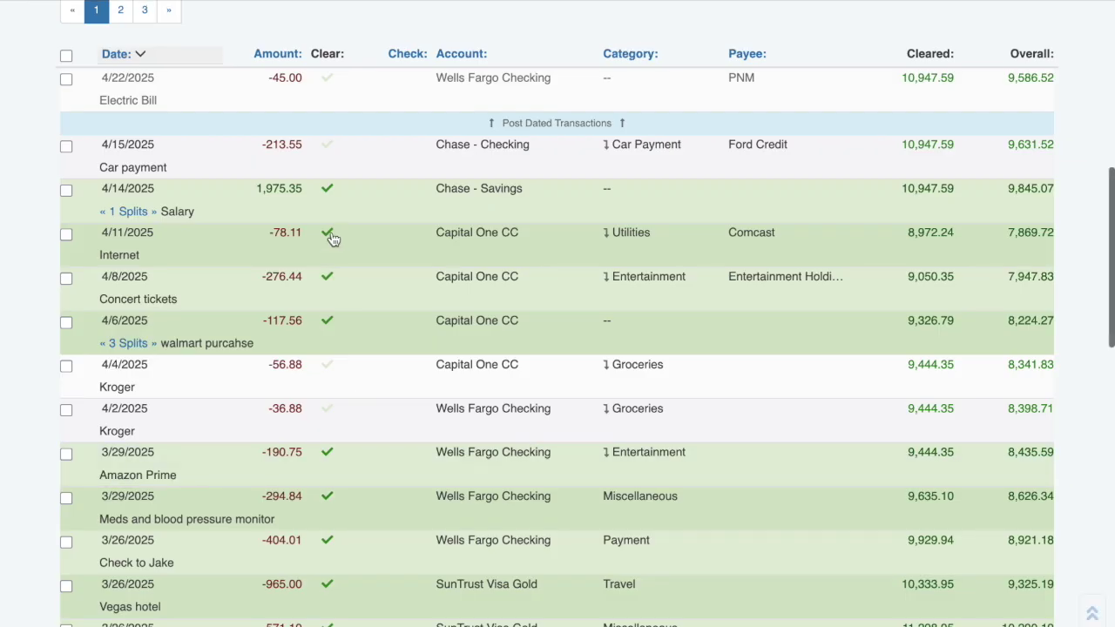
pyautogui.scroll(1, 331, 241)
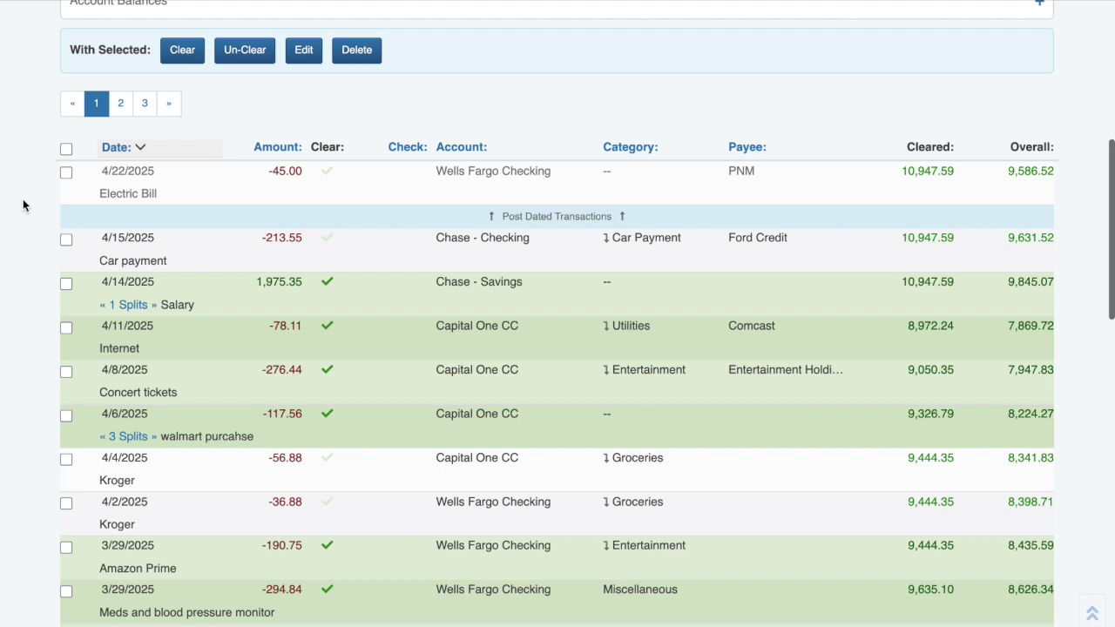
pyautogui.scroll(4, 27, 203)
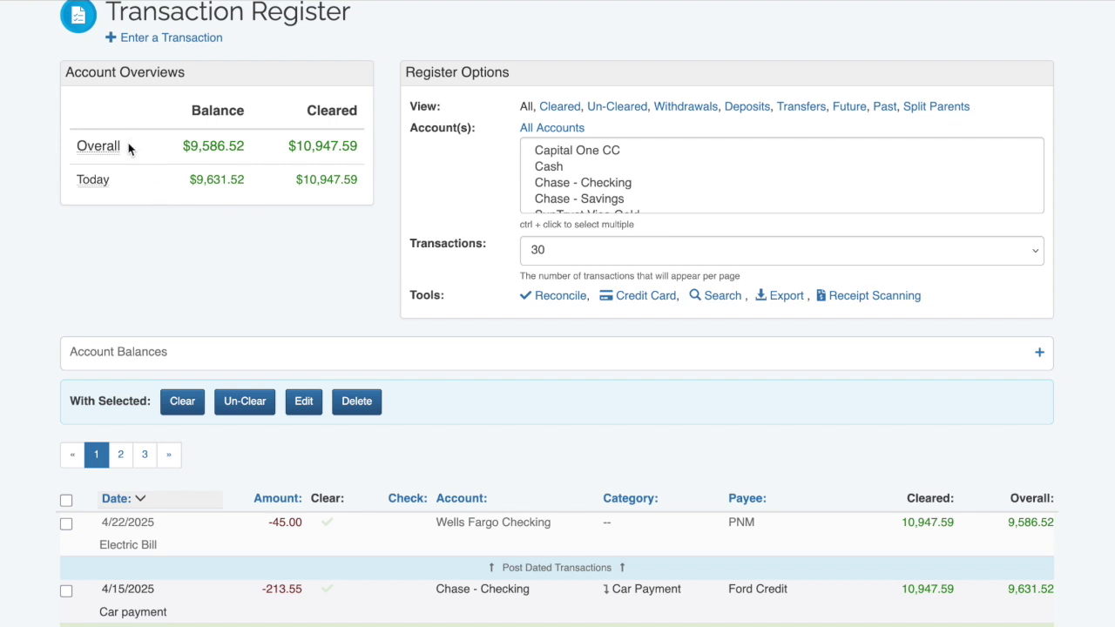
pyautogui.moveTo(77, 147); pyautogui.dragTo(366, 149)
pyautogui.click(367, 150)
pyautogui.moveTo(70, 180); pyautogui.dragTo(369, 182)
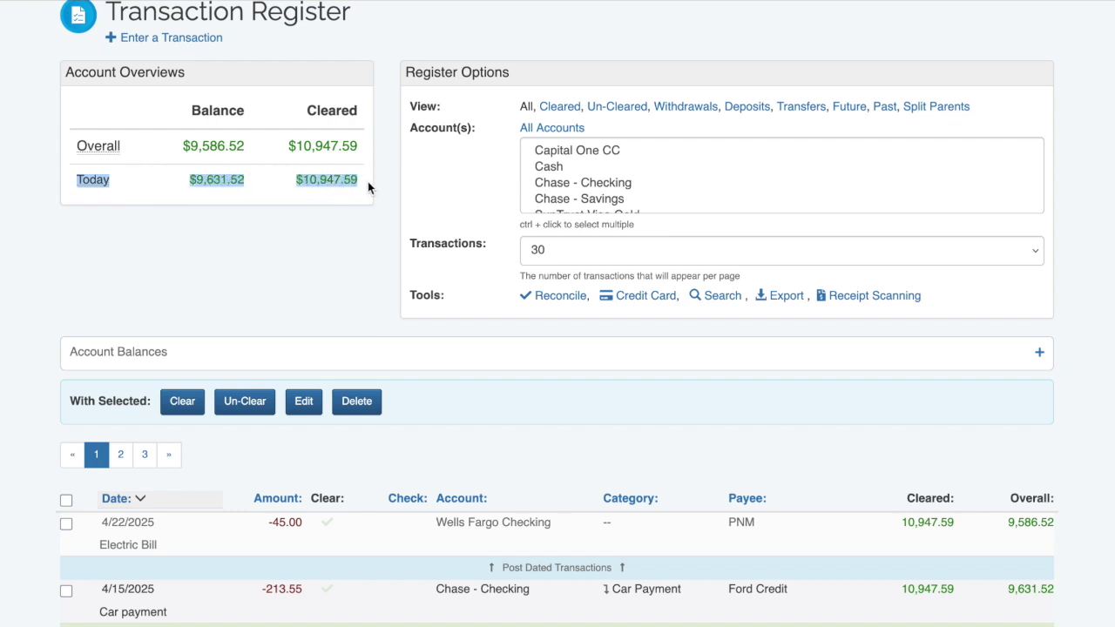
pyautogui.click(367, 181)
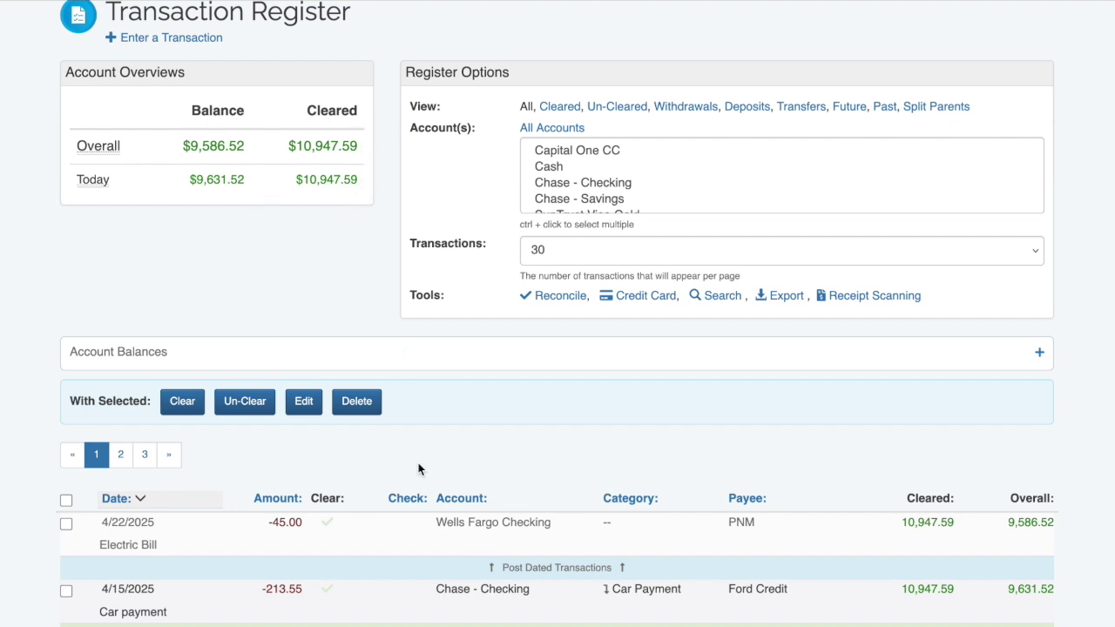
pyautogui.click(328, 523)
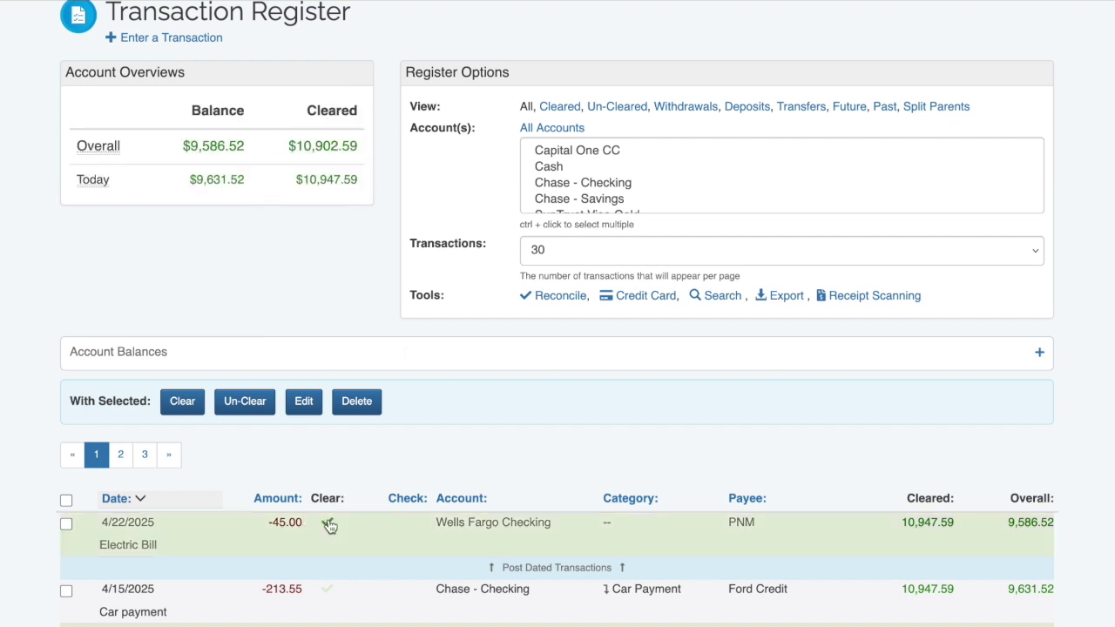
# - Filter the register to un-cleared transactions, review them, then switch back to showing all
pyautogui.click(623, 114)
pyautogui.scroll(-4, 426, 125)
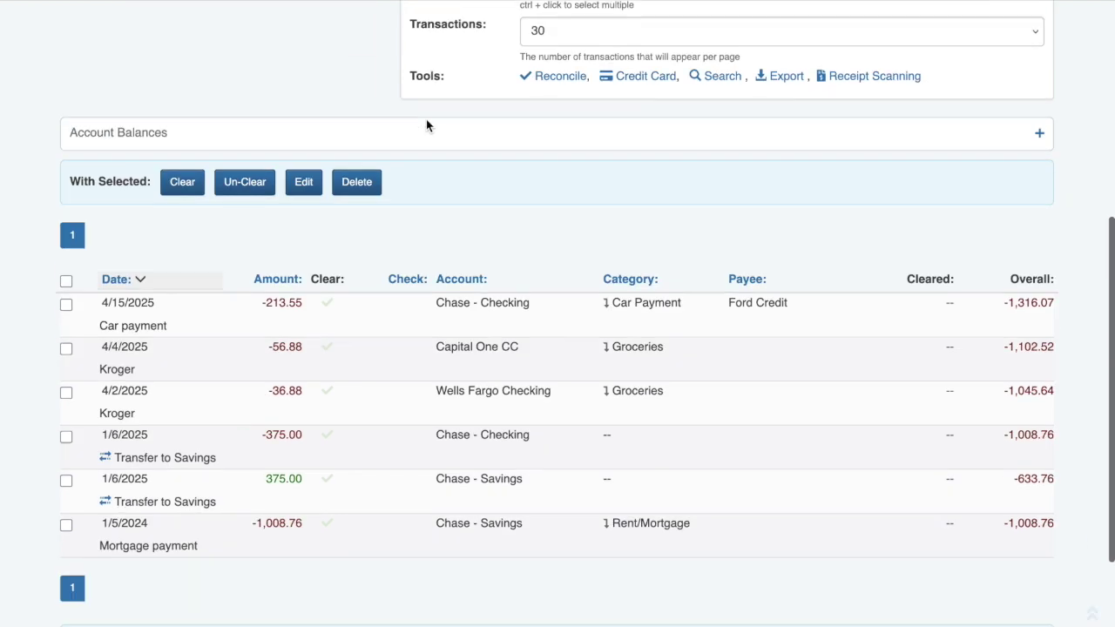
pyautogui.scroll(-3, 425, 125)
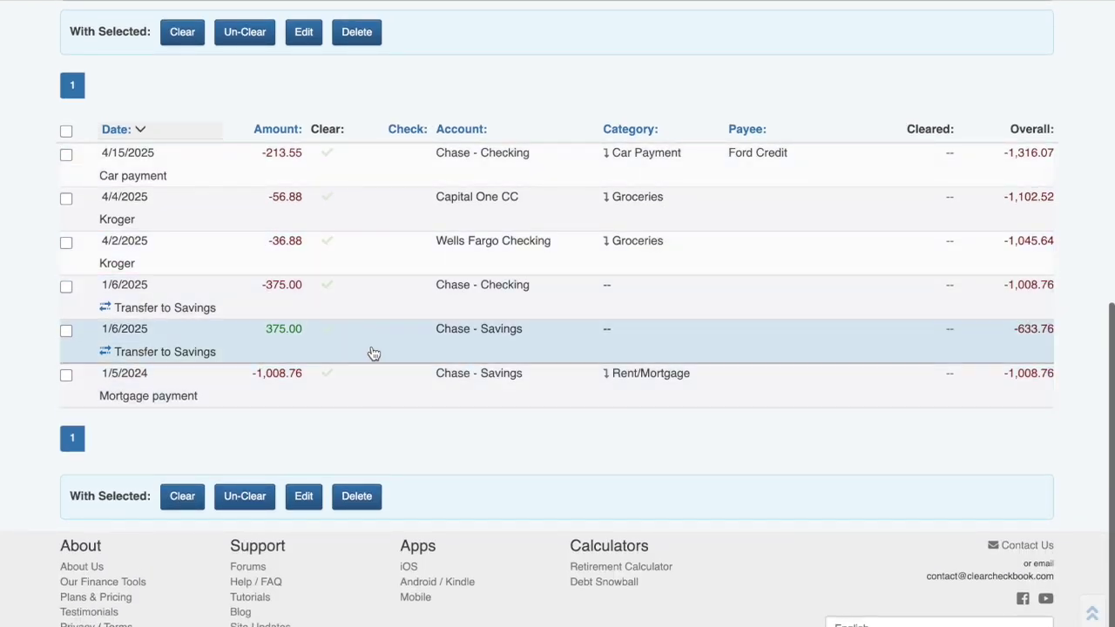
pyautogui.scroll(5, 379, 137)
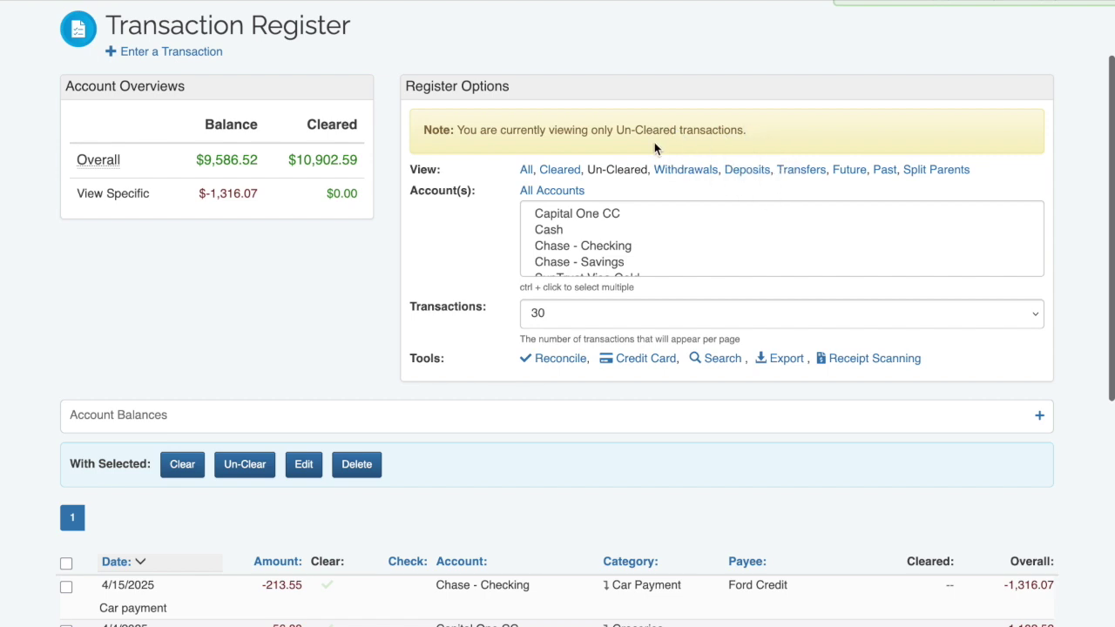
pyautogui.click(527, 171)
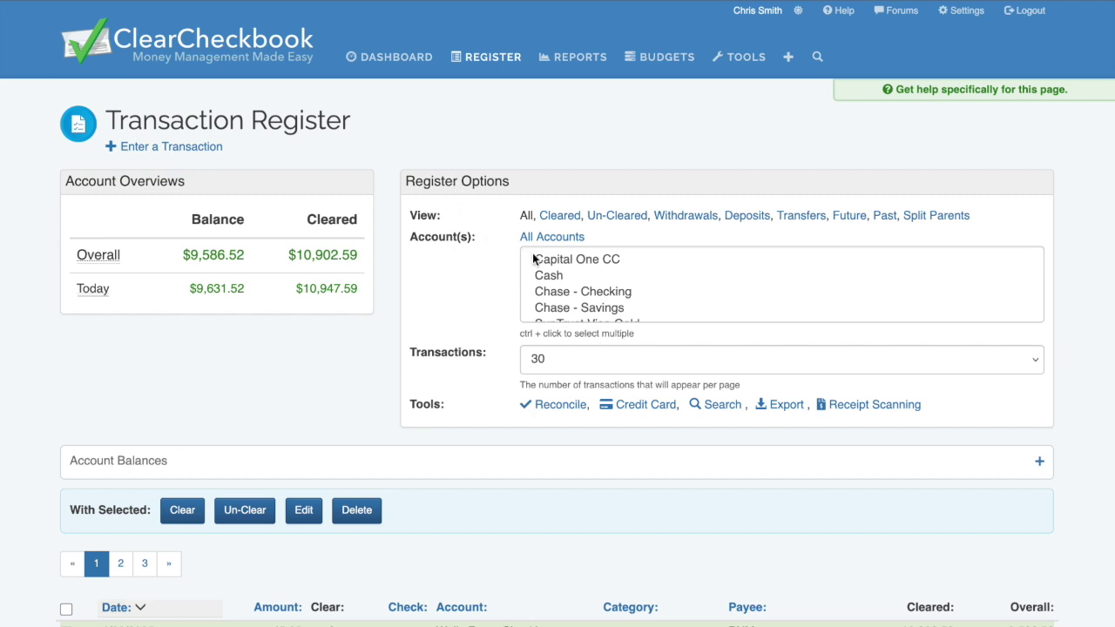
# - Scroll through the full register, then filter it to the Capital One CC account
pyautogui.scroll(-1, 571, 270)
pyautogui.scroll(-2, 570, 270)
pyautogui.scroll(2, 570, 270)
pyautogui.click(614, 259)
# - Add SunTrust Visa Gold to the account filter and review the combined register
pyautogui.scroll(-2, 614, 258)
pyautogui.click(632, 292)
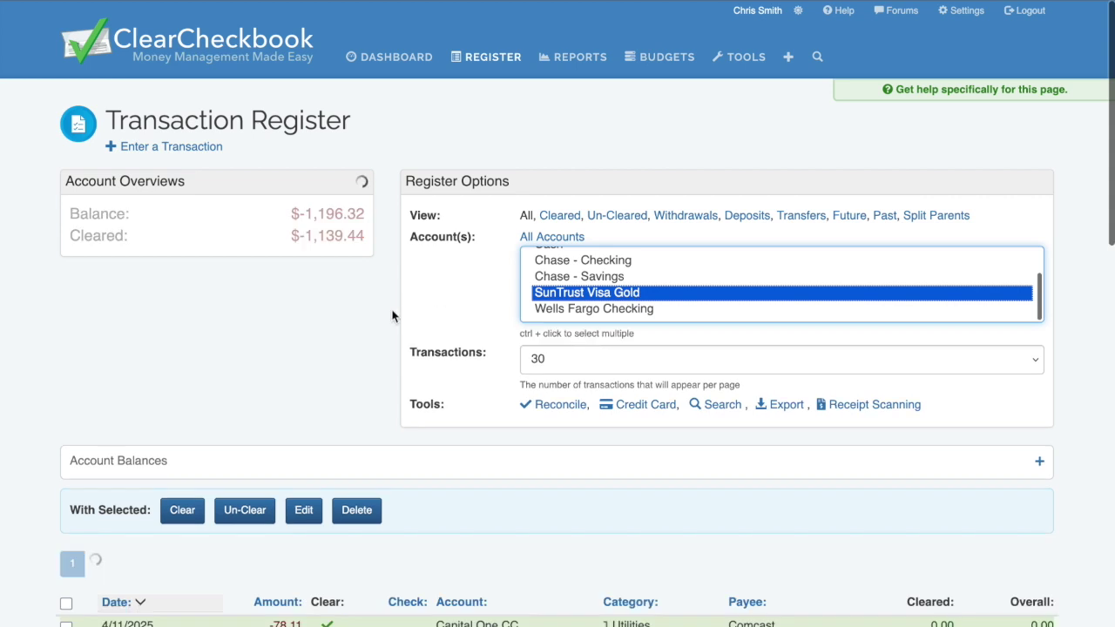
pyautogui.scroll(-5, 374, 316)
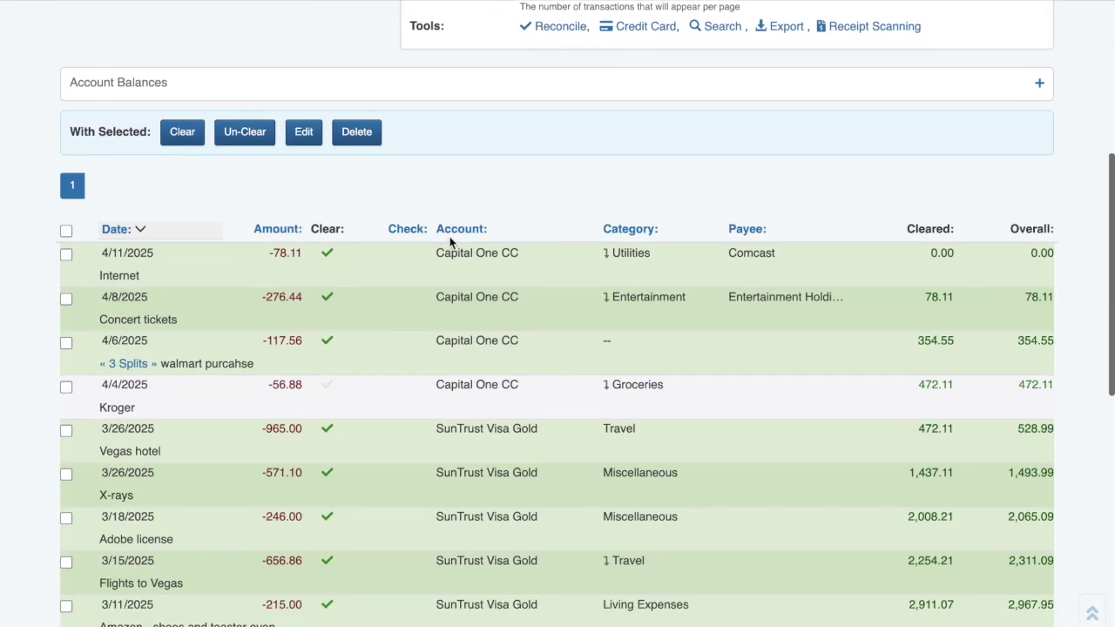
pyautogui.scroll(-1, 479, 517)
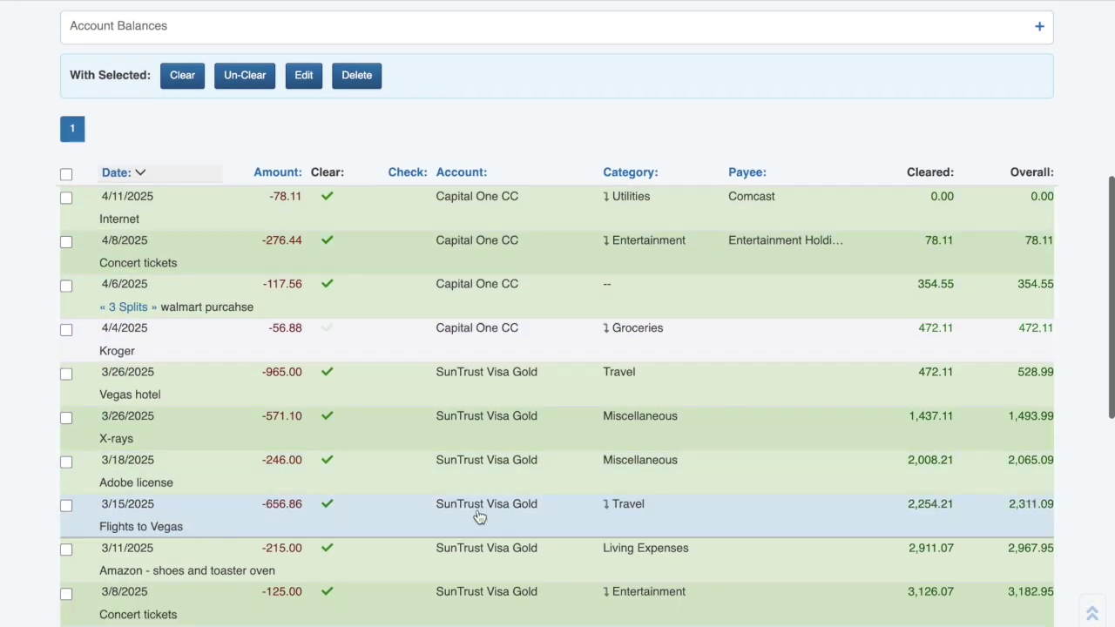
pyautogui.scroll(-3, 479, 518)
pyautogui.scroll(5, 478, 515)
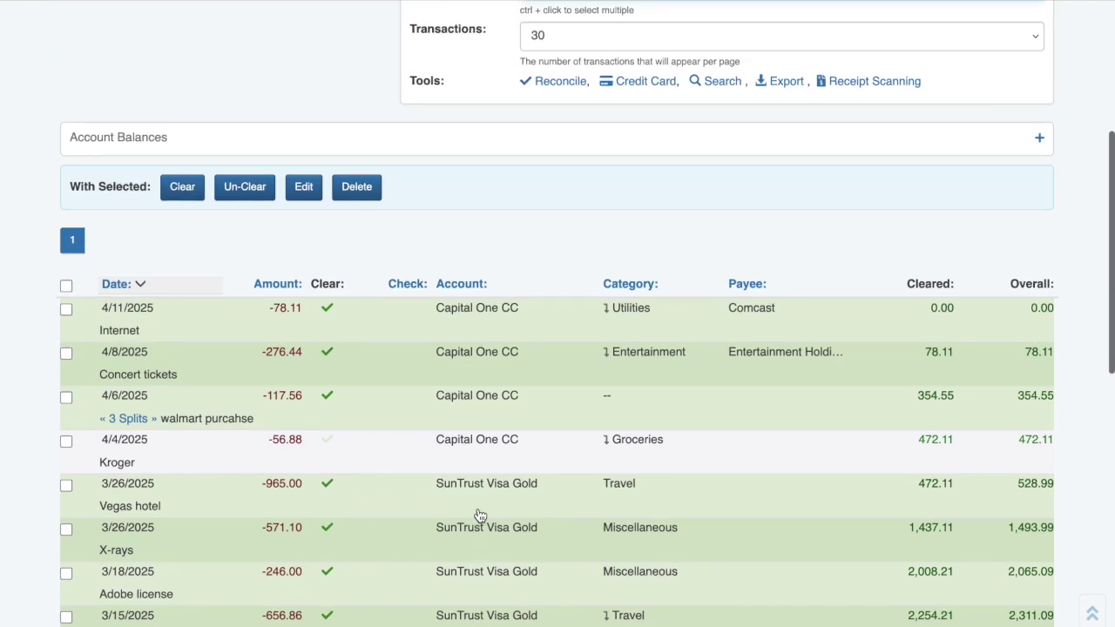
pyautogui.scroll(4, 478, 517)
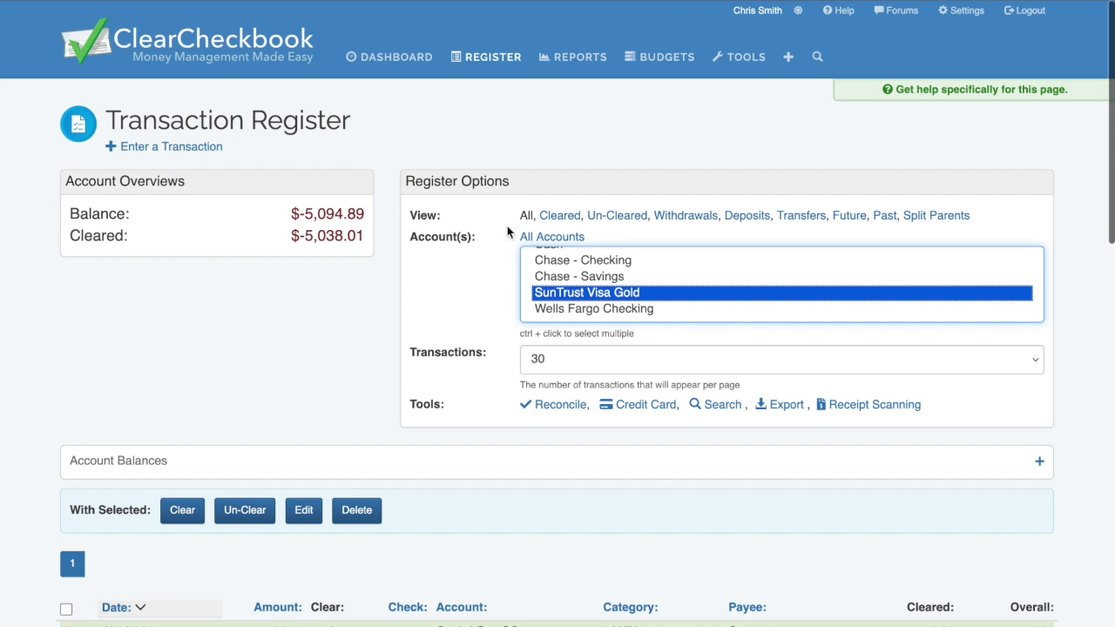
# - Switch the account filter to All Accounts and set 75 transactions per page
pyautogui.click(551, 236)
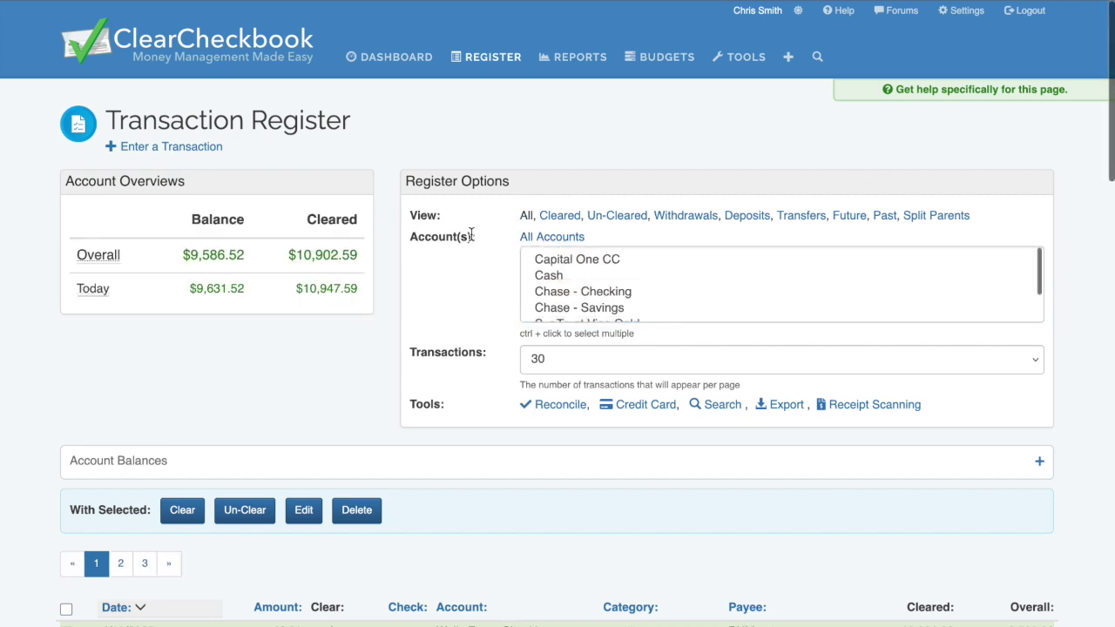
pyautogui.click(564, 364)
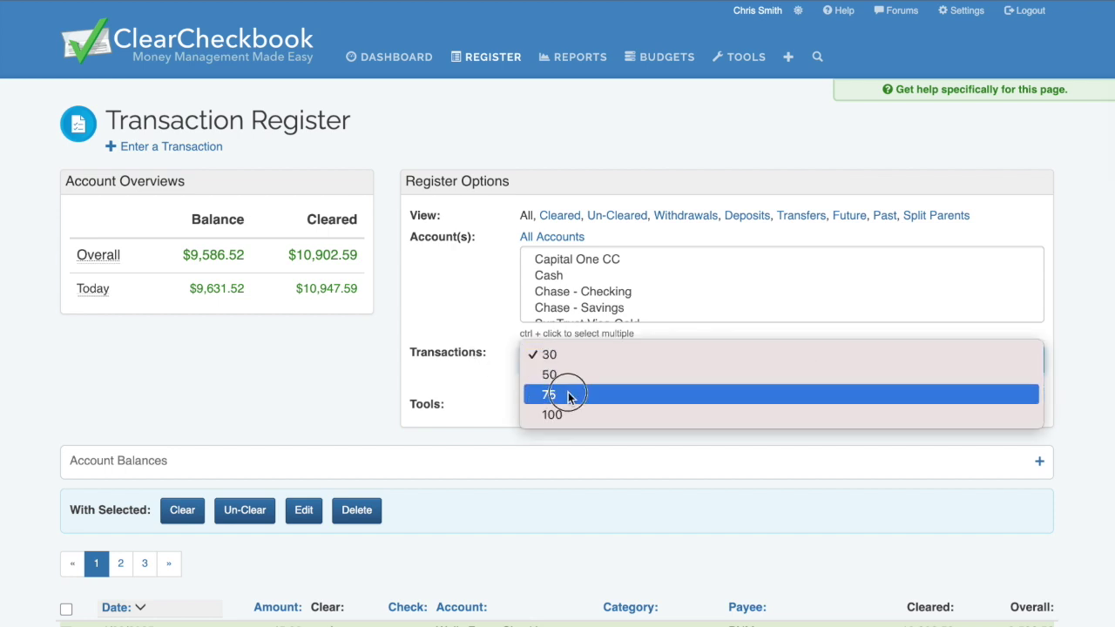
pyautogui.click(567, 396)
pyautogui.scroll(-5, 379, 392)
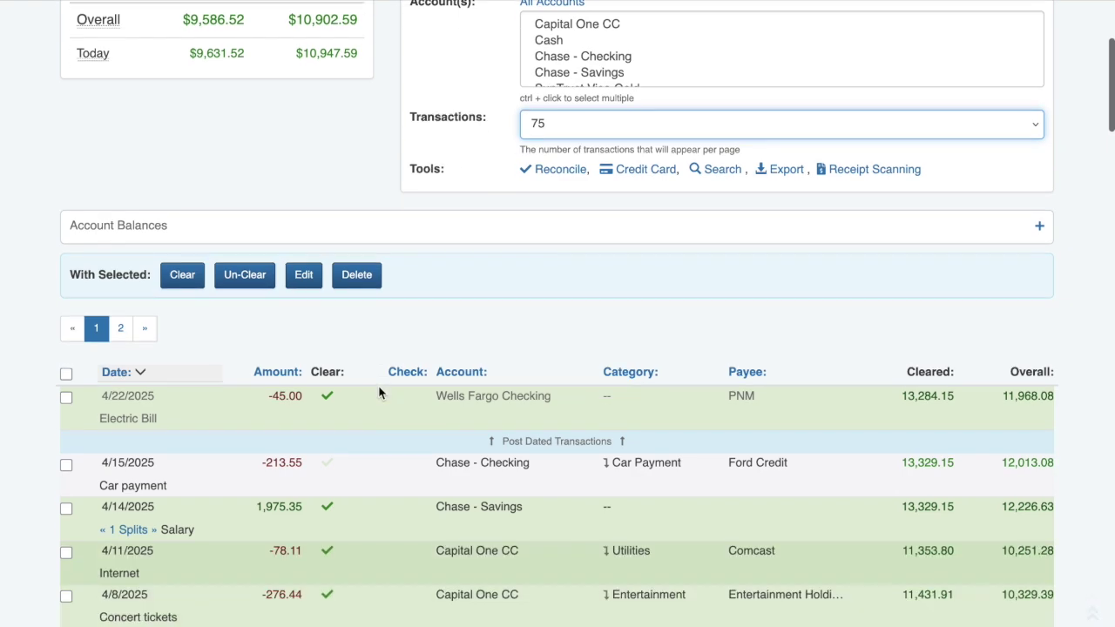
pyautogui.scroll(-10, 378, 392)
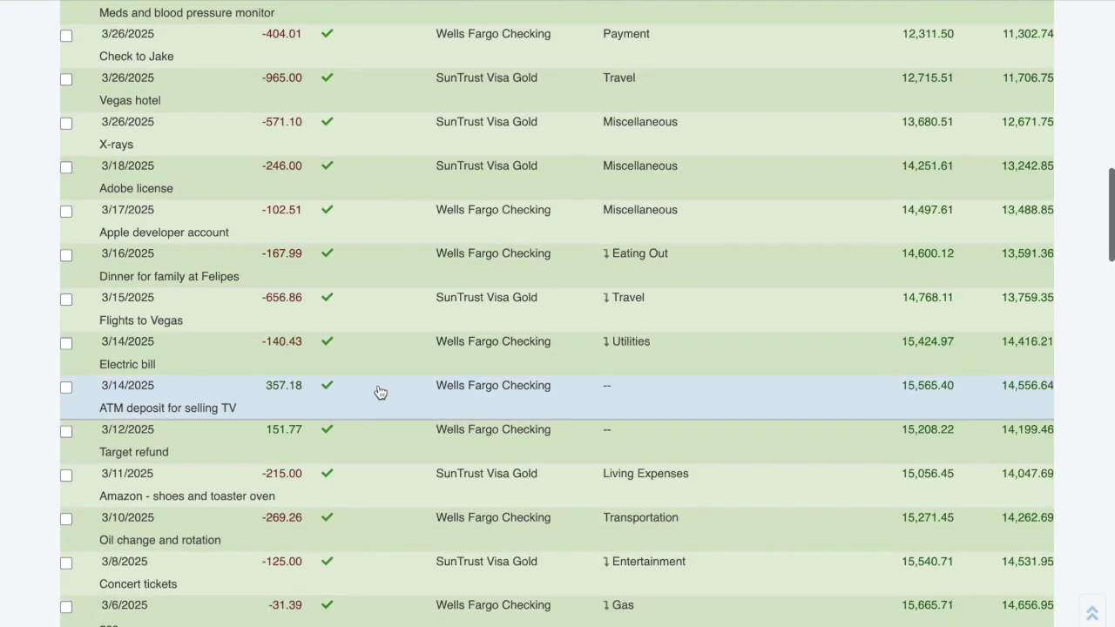
pyautogui.scroll(-15, 379, 392)
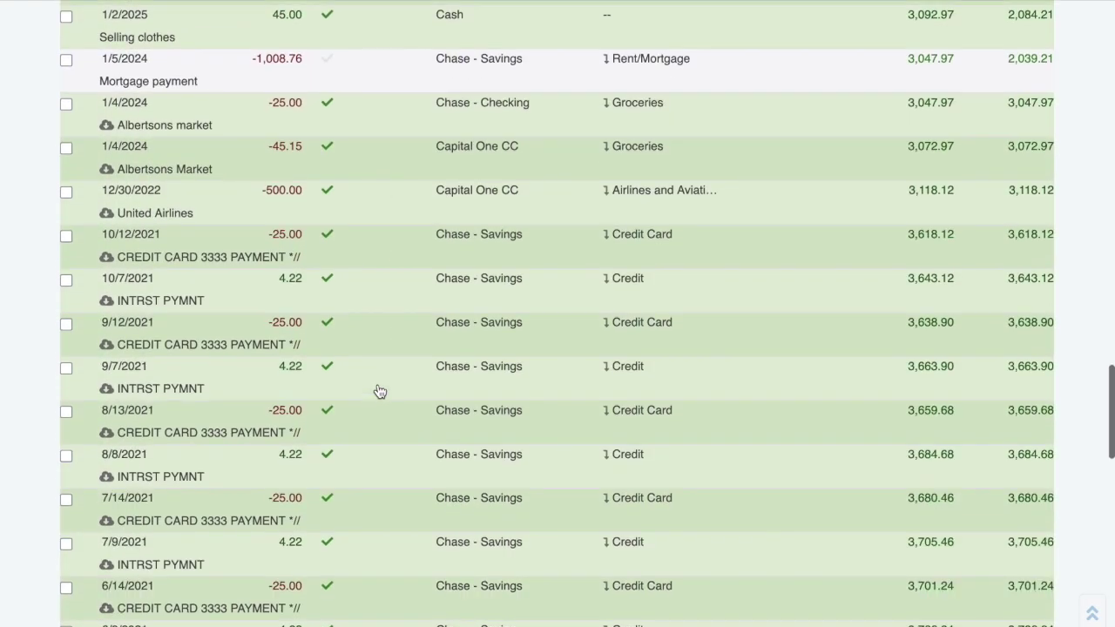
pyautogui.scroll(-3, 379, 392)
pyautogui.moveTo(1110, 421); pyautogui.dragTo(1103, 19)
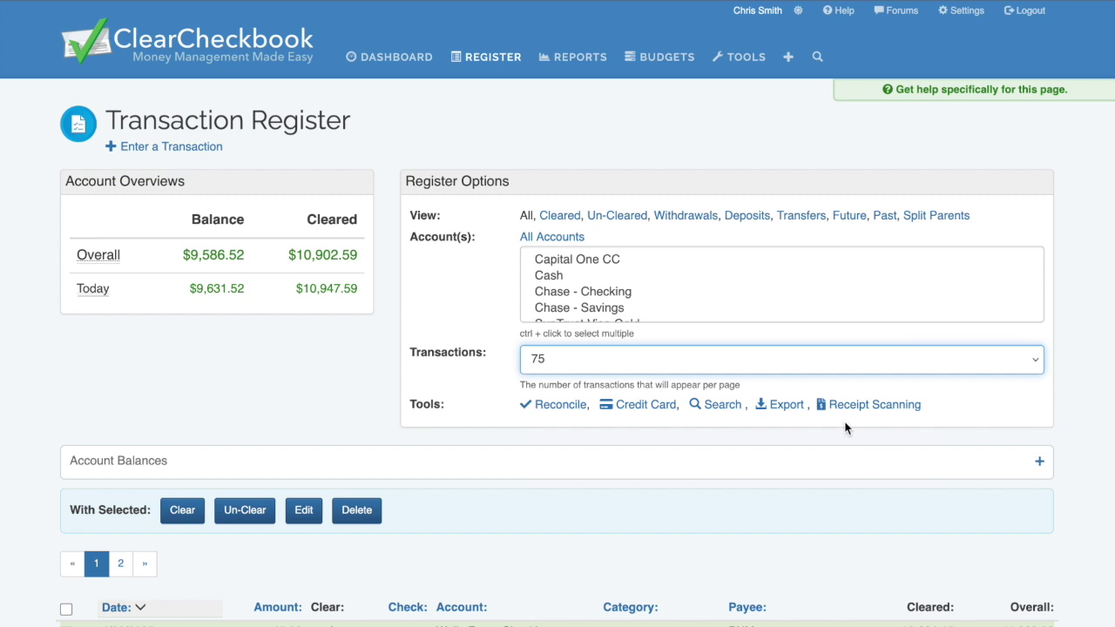
pyautogui.scroll(-1, 847, 421)
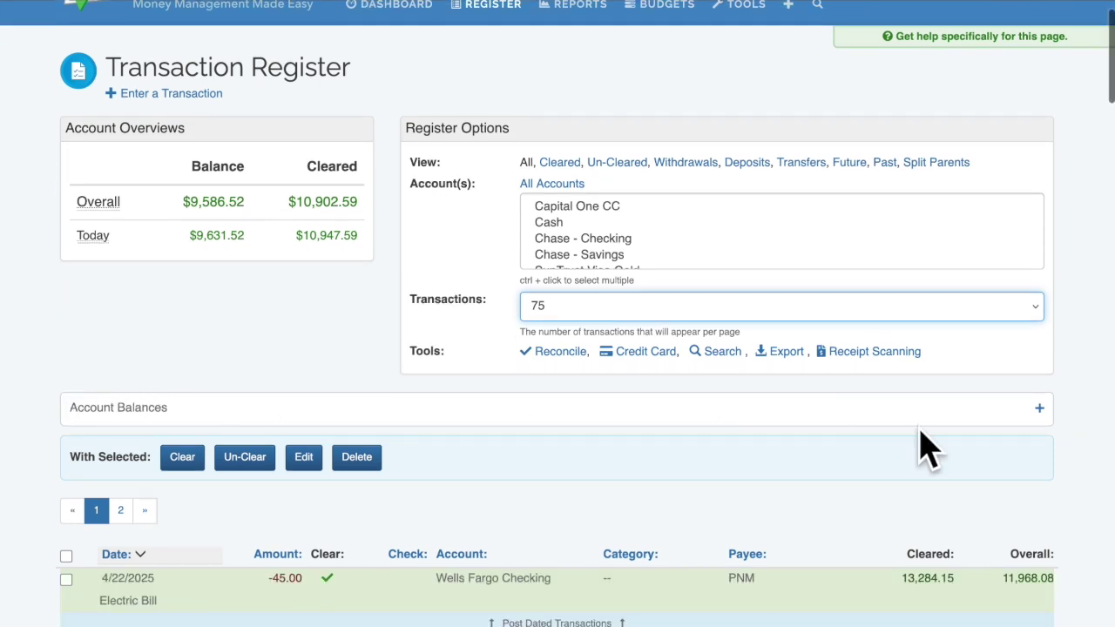
pyautogui.click(1038, 408)
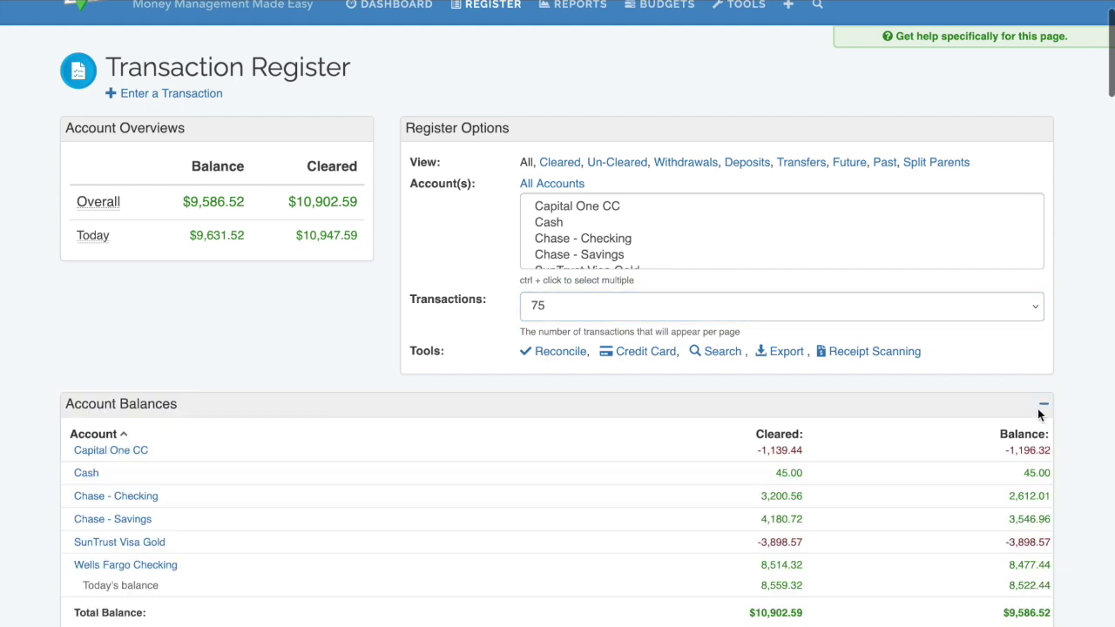
pyautogui.scroll(-2, 1037, 408)
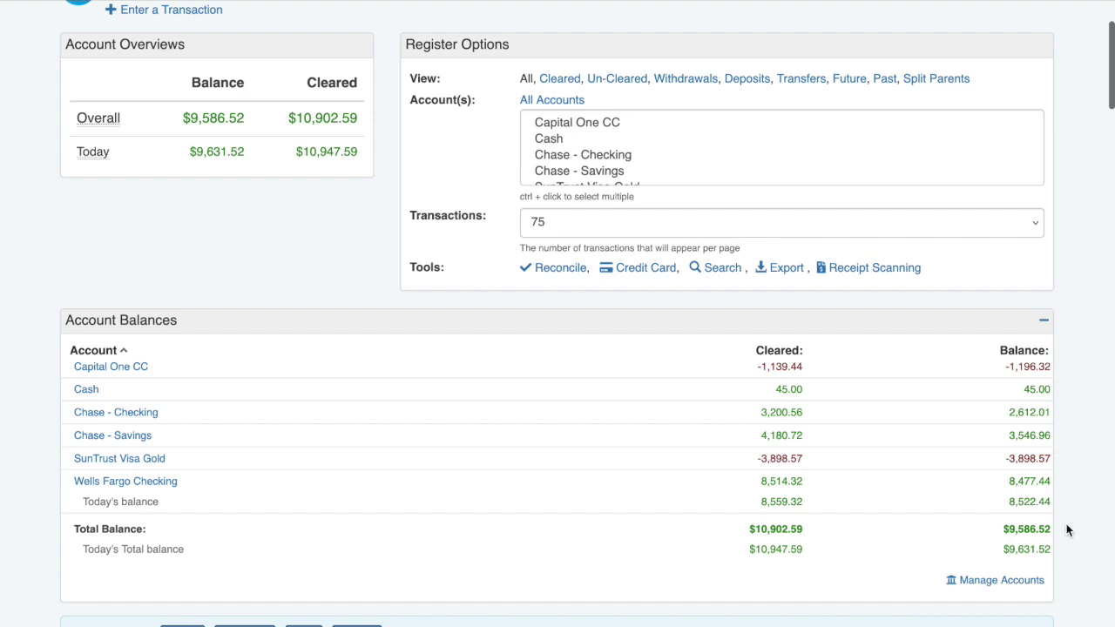
pyautogui.scroll(-1, 1066, 525)
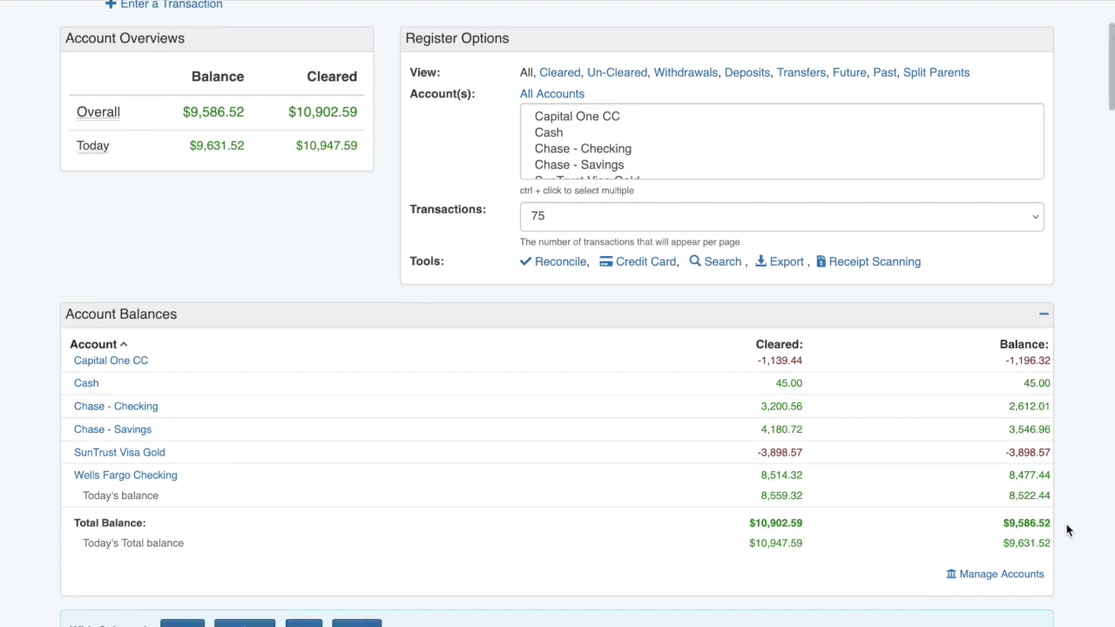
pyautogui.scroll(-3, 1068, 528)
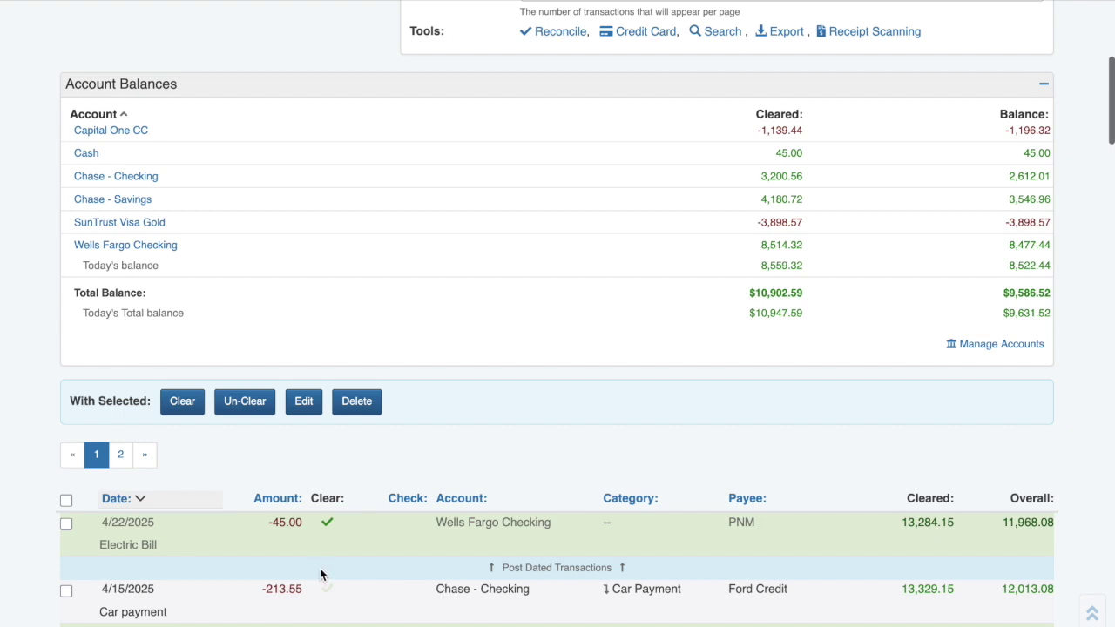
pyautogui.click(1043, 84)
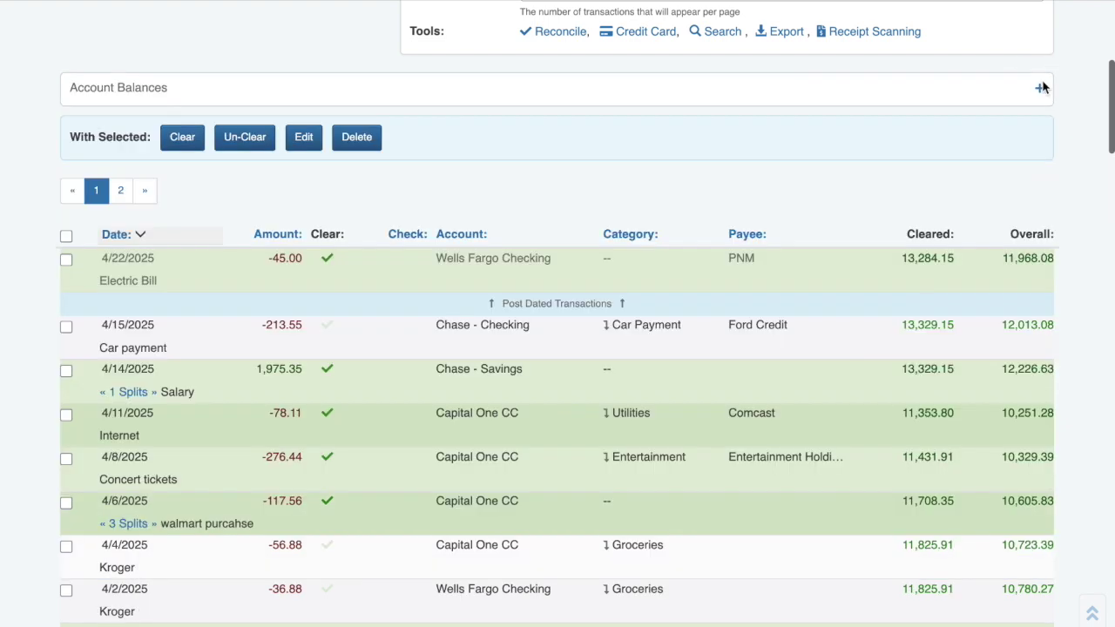
pyautogui.scroll(5, 1067, 100)
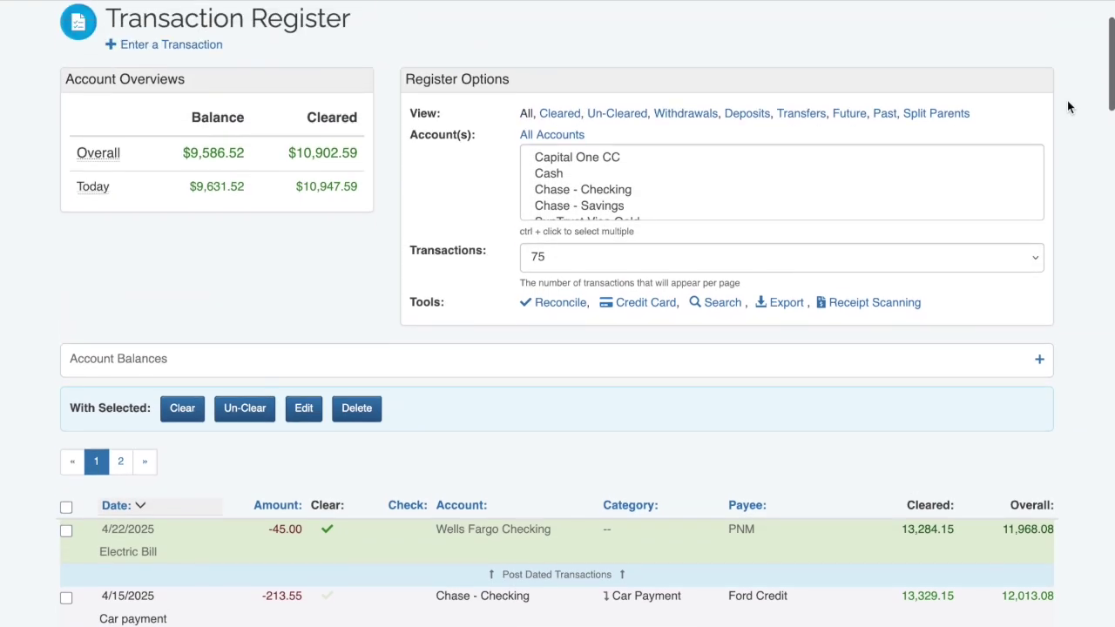
pyautogui.scroll(2, 1067, 100)
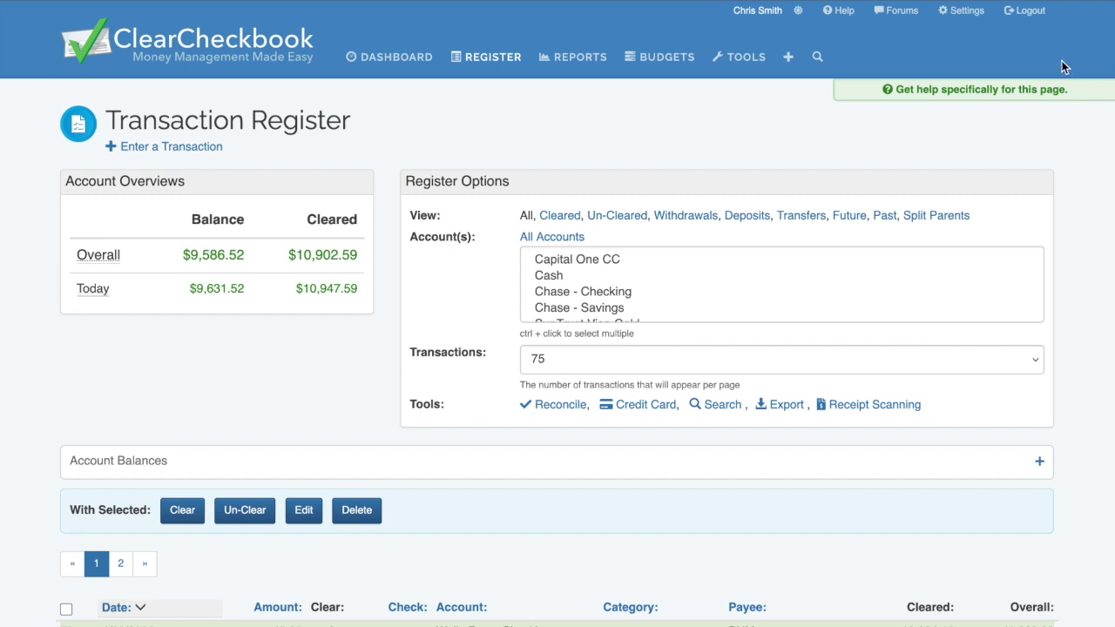
# - Go to Settings and open Rearrange Transaction Columns
pyautogui.click(966, 13)
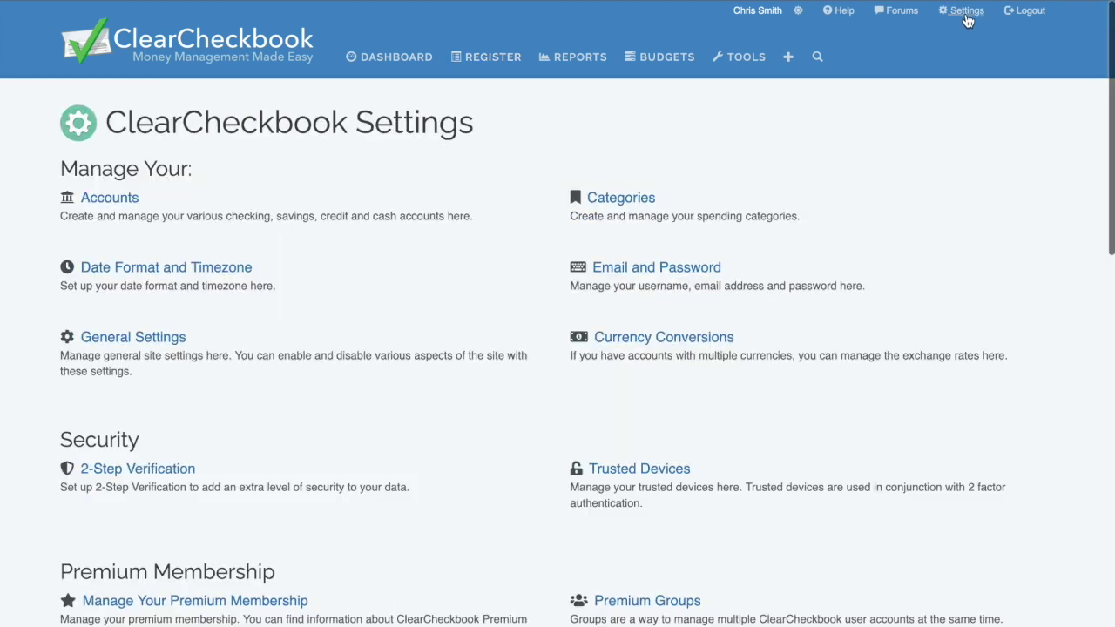
pyautogui.scroll(-5, 808, 310)
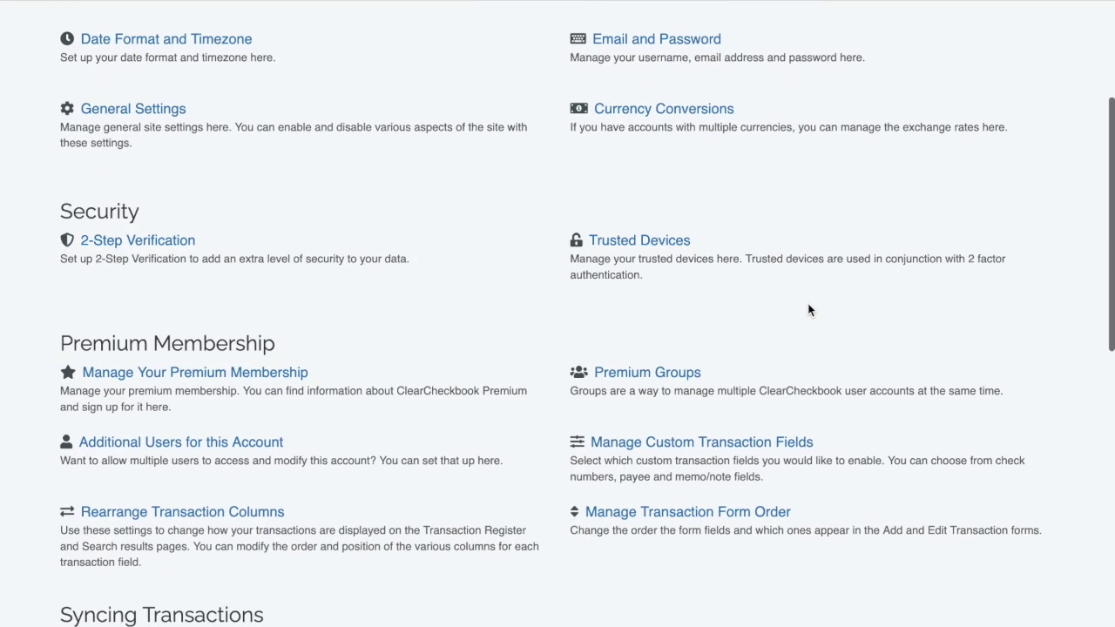
pyautogui.click(276, 505)
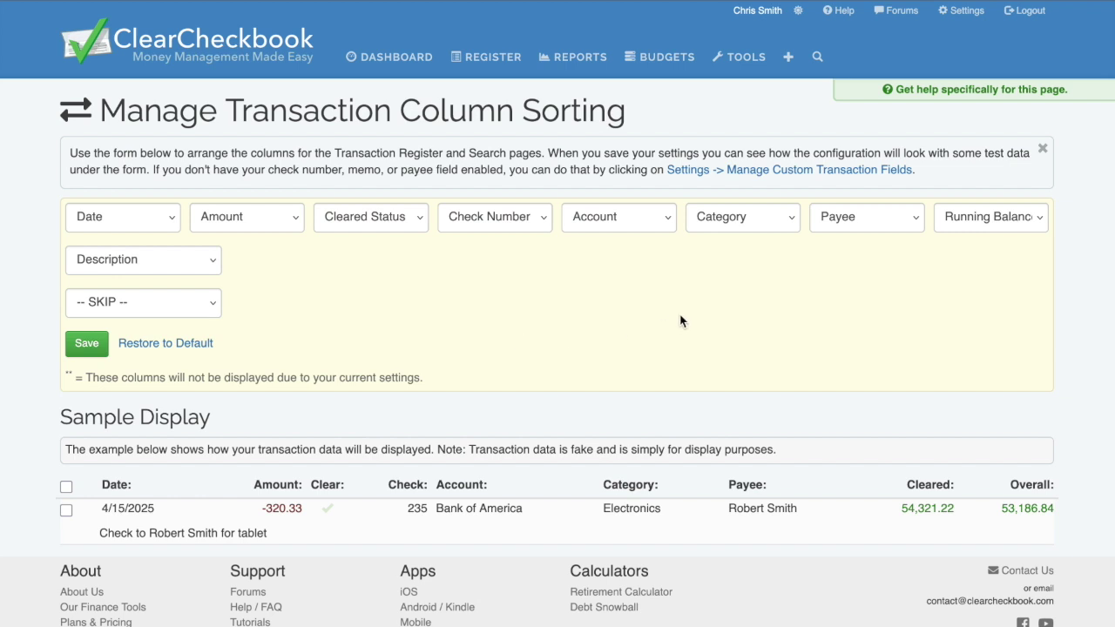
# - Set the Payee column to -- SKIP --, assign Payee to the second-line slot, and save
pyautogui.click(853, 220)
pyautogui.click(862, 77)
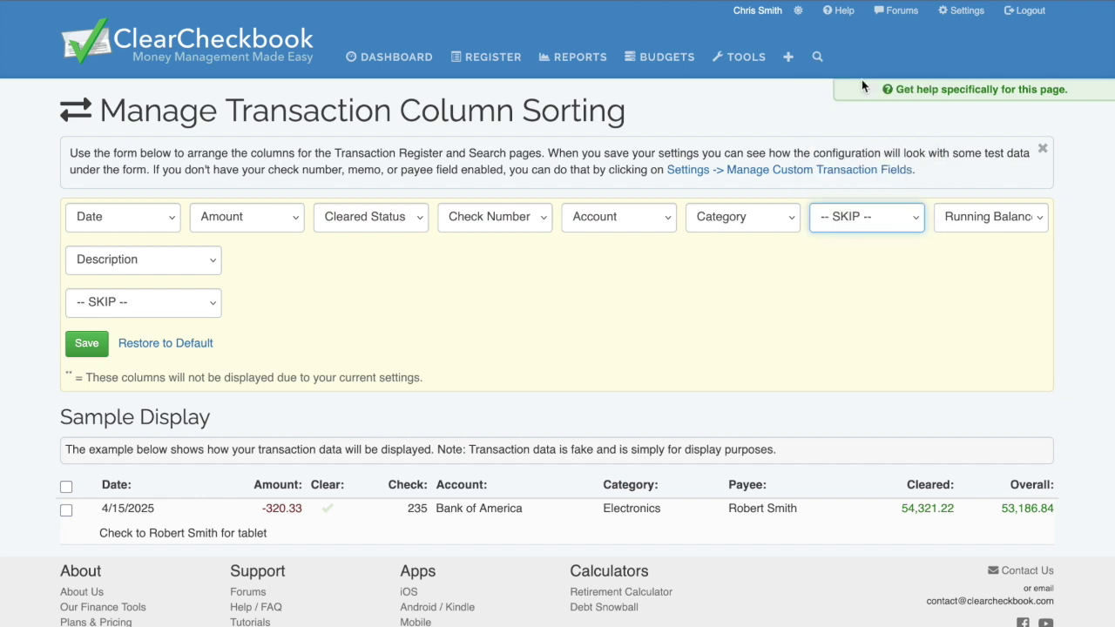
pyautogui.click(200, 310)
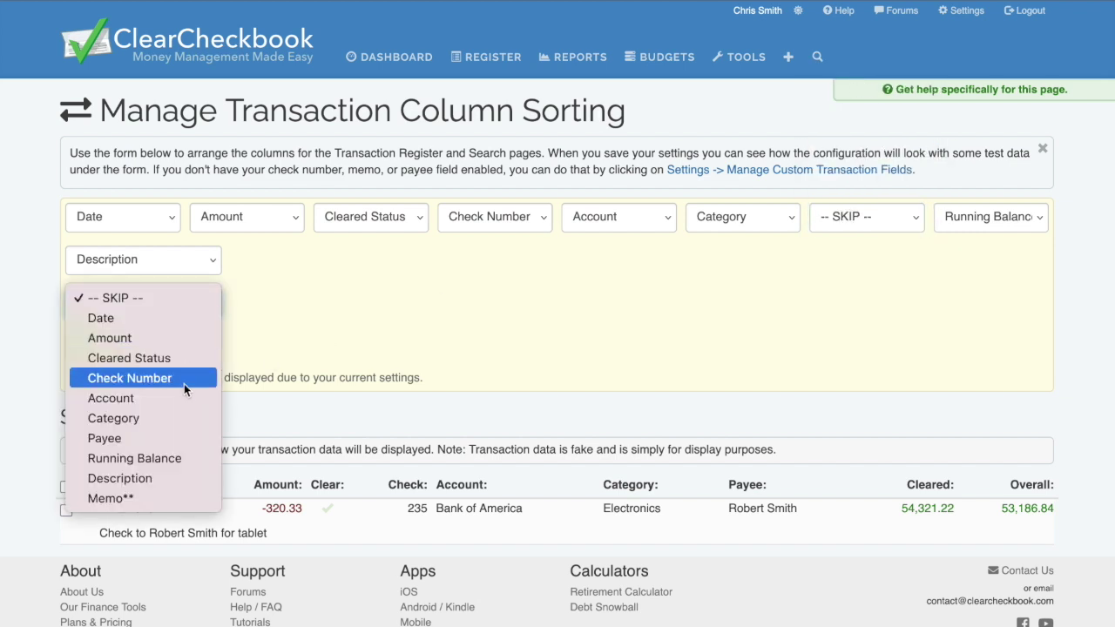
pyautogui.click(177, 433)
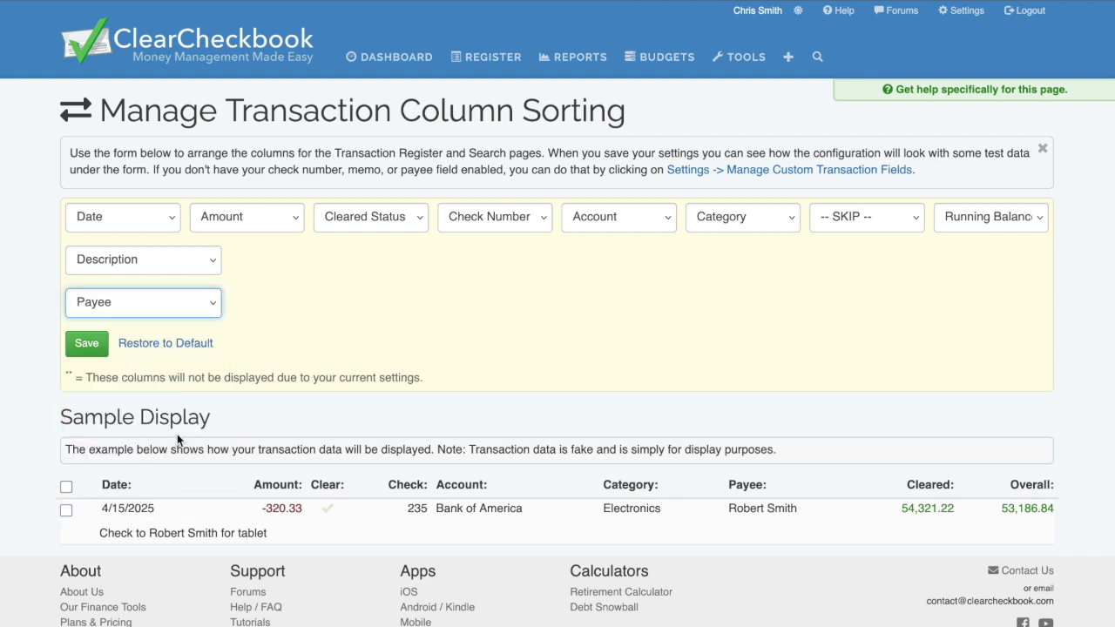
pyautogui.click(91, 356)
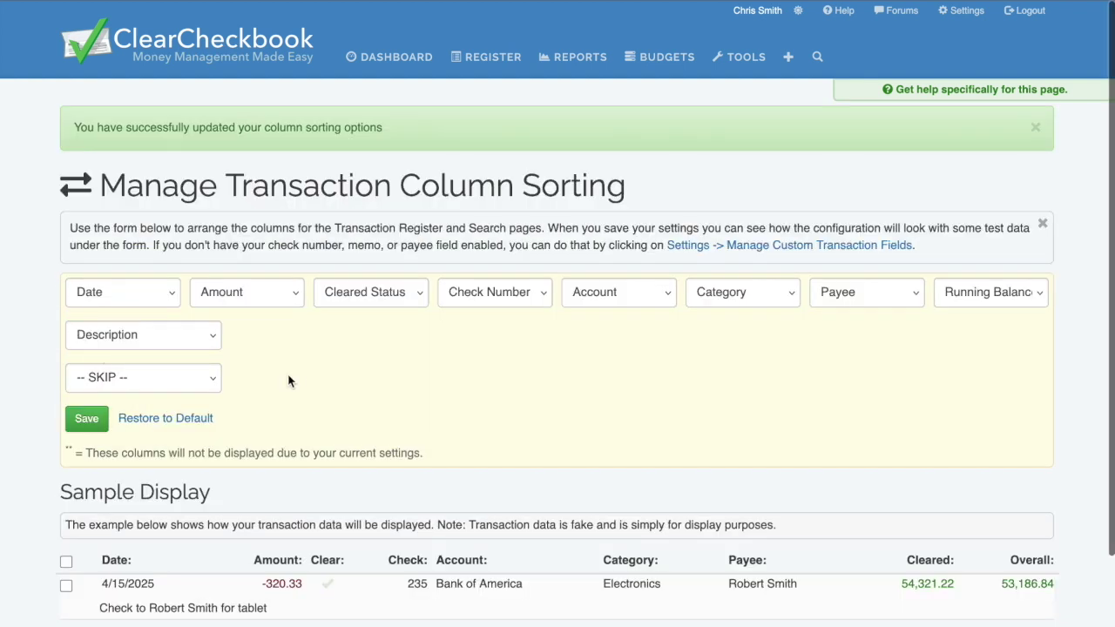
# - Return to the Transaction Register and scroll through to check payees beneath descriptions
pyautogui.click(488, 54)
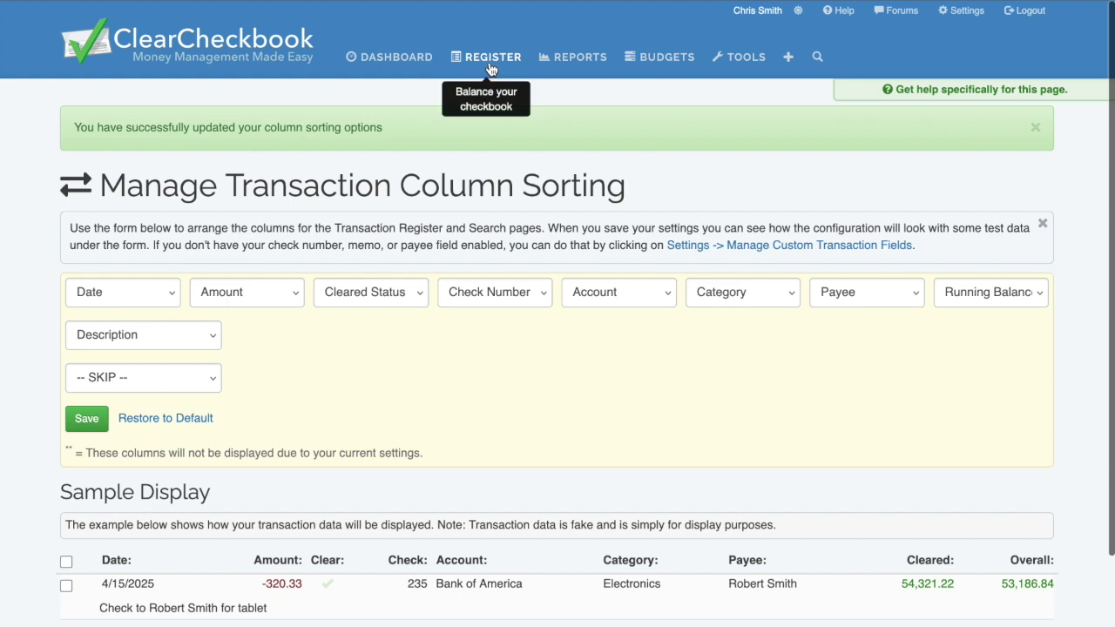
pyautogui.scroll(-3, 427, 270)
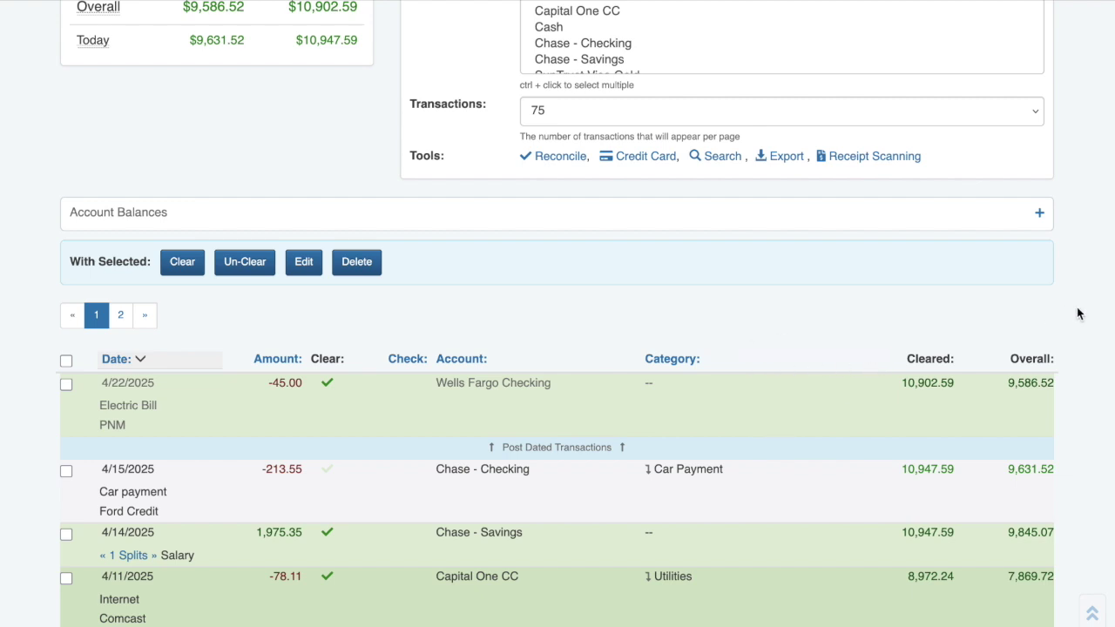
pyautogui.scroll(-1, 1078, 314)
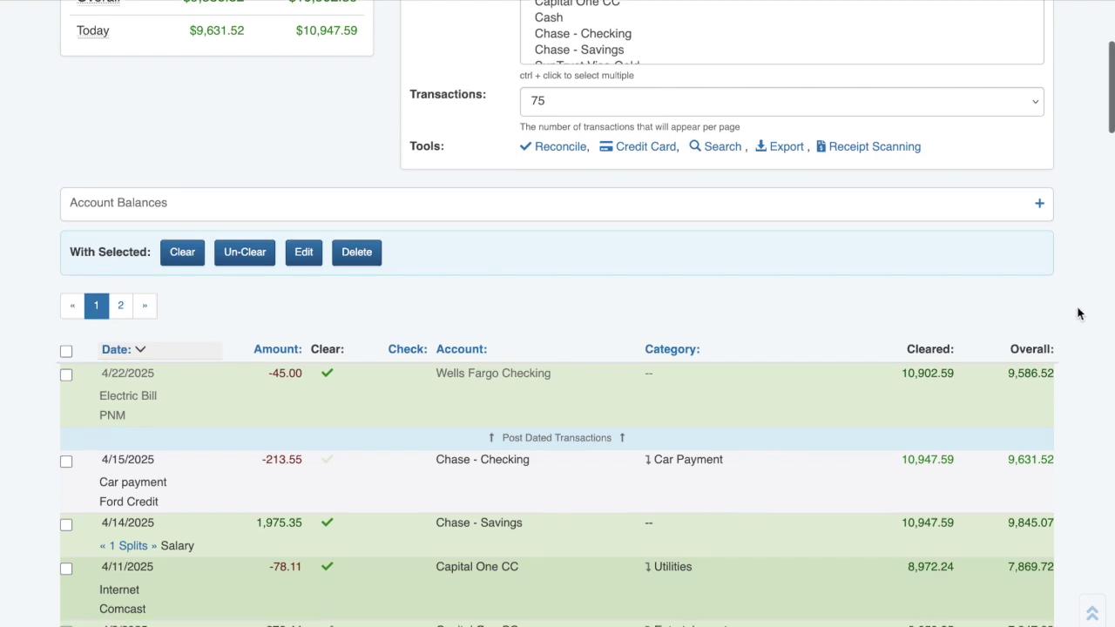
pyautogui.scroll(3, 1077, 314)
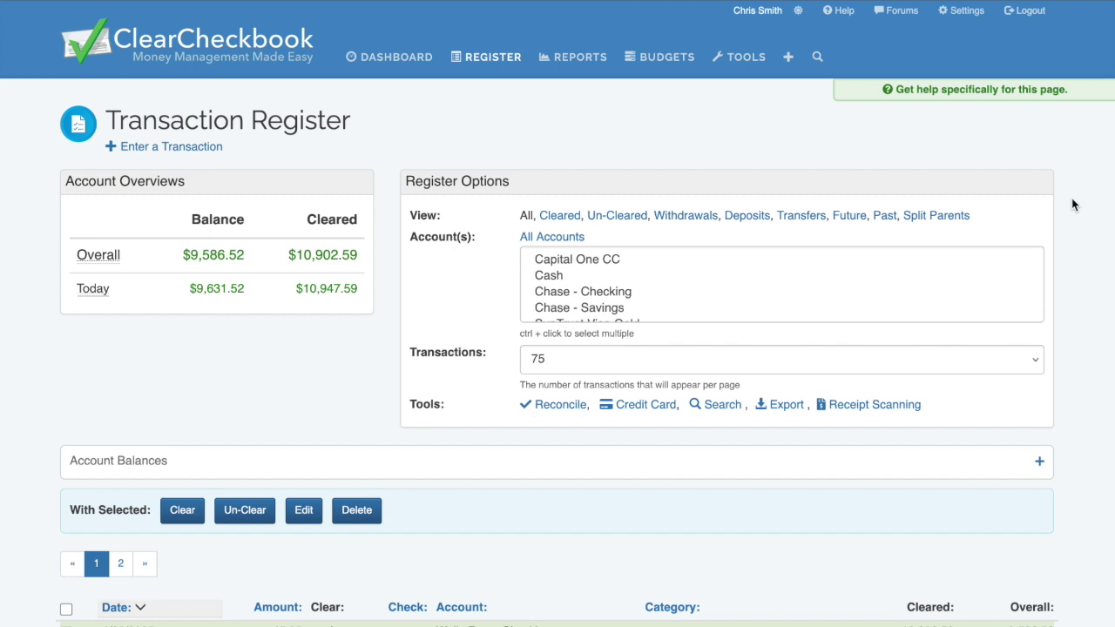
# - Set Upcoming Transactions on Register to Enabled in General Settings and save the settings
pyautogui.click(973, 13)
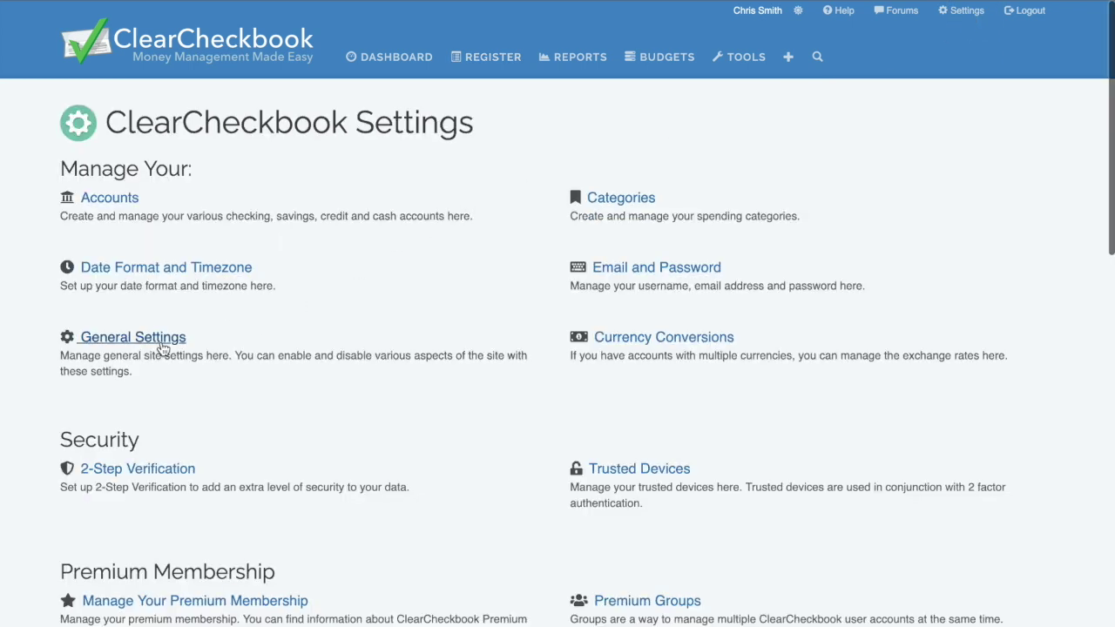
pyautogui.click(162, 347)
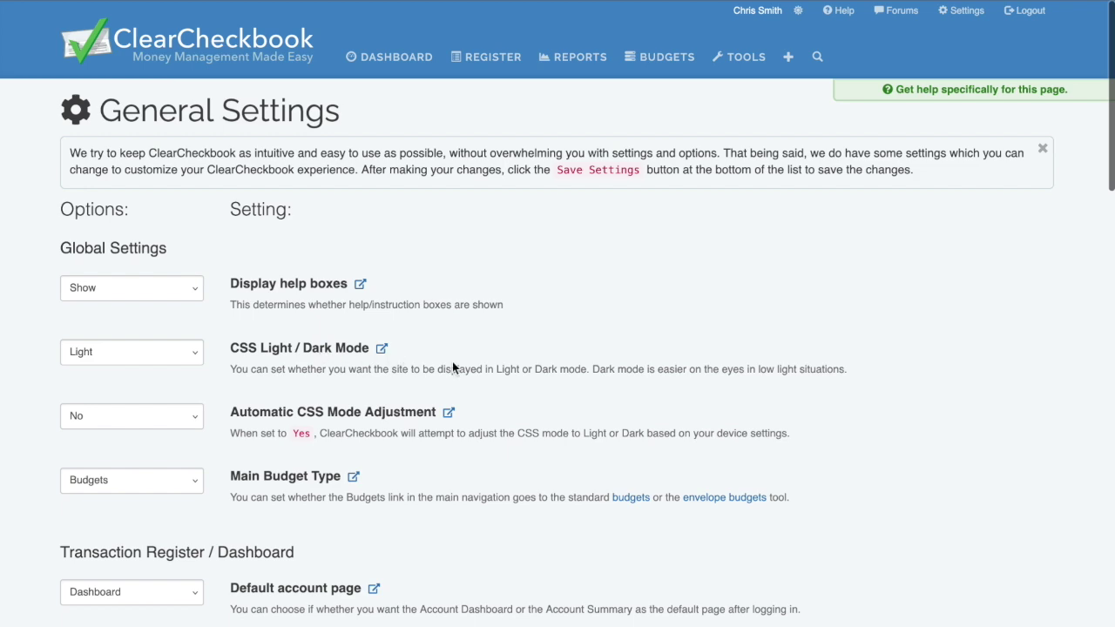
pyautogui.scroll(-8, 452, 361)
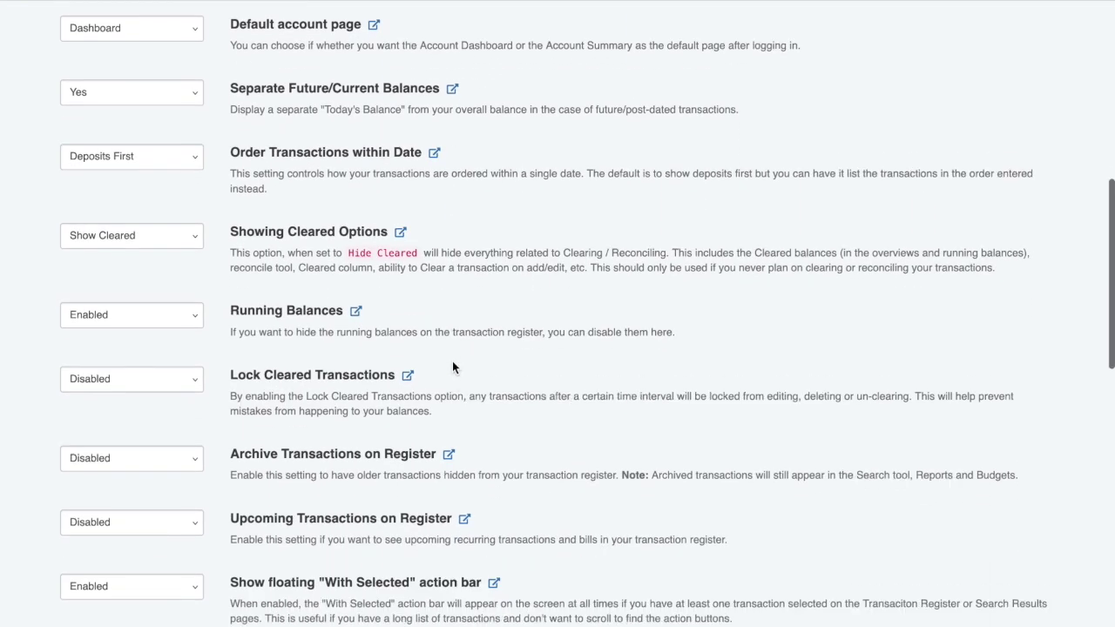
pyautogui.scroll(-1, 452, 361)
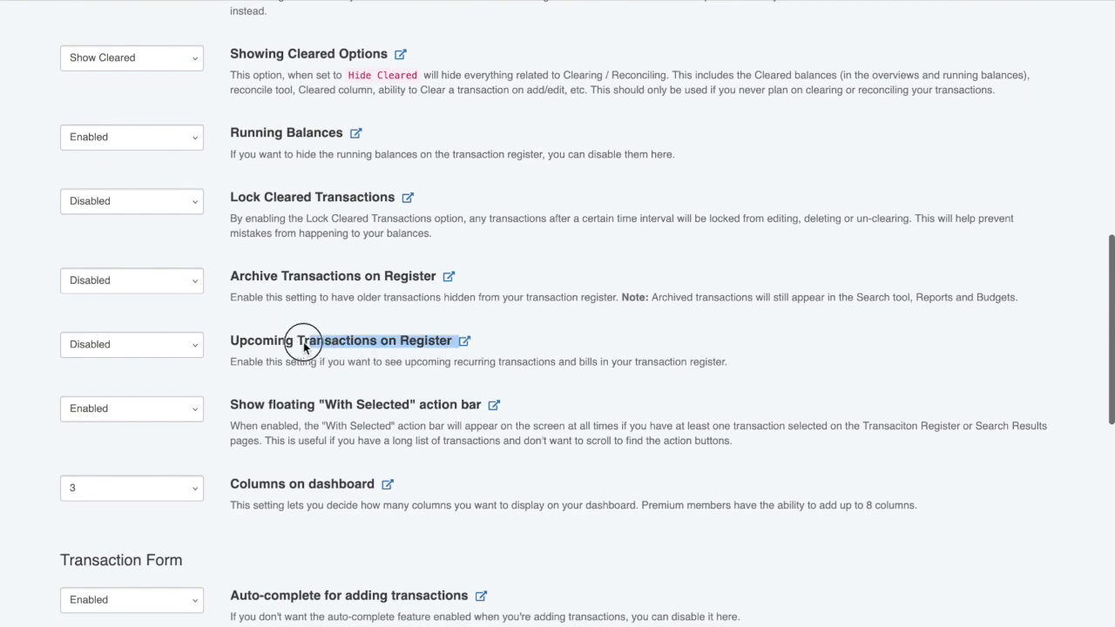
pyautogui.click(192, 351)
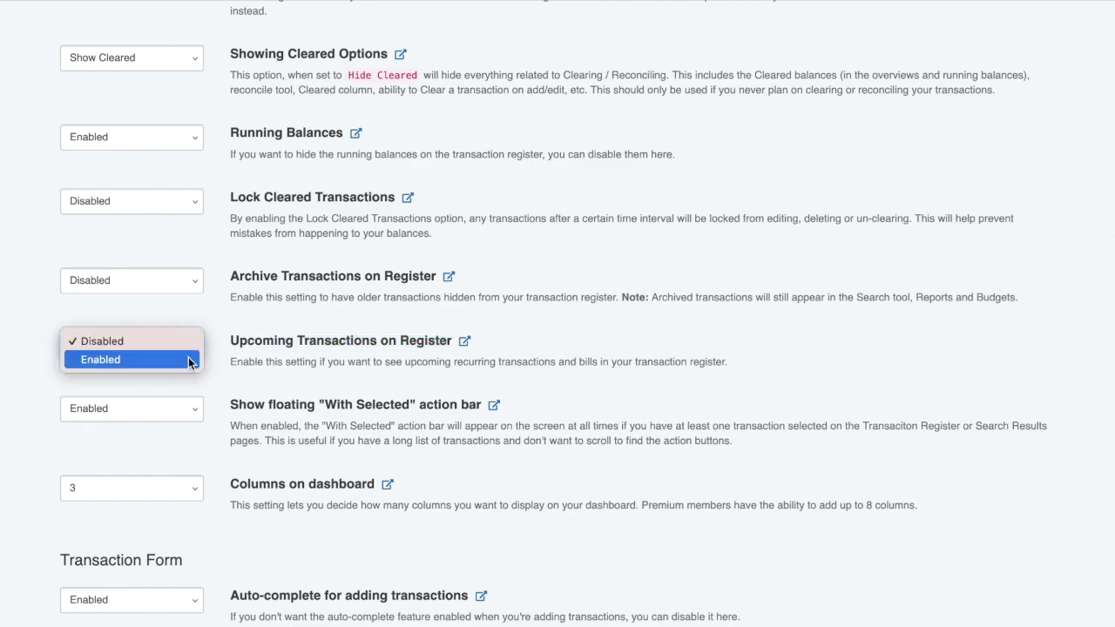
pyautogui.click(187, 360)
pyautogui.scroll(-6, 223, 356)
pyautogui.scroll(-3, 223, 356)
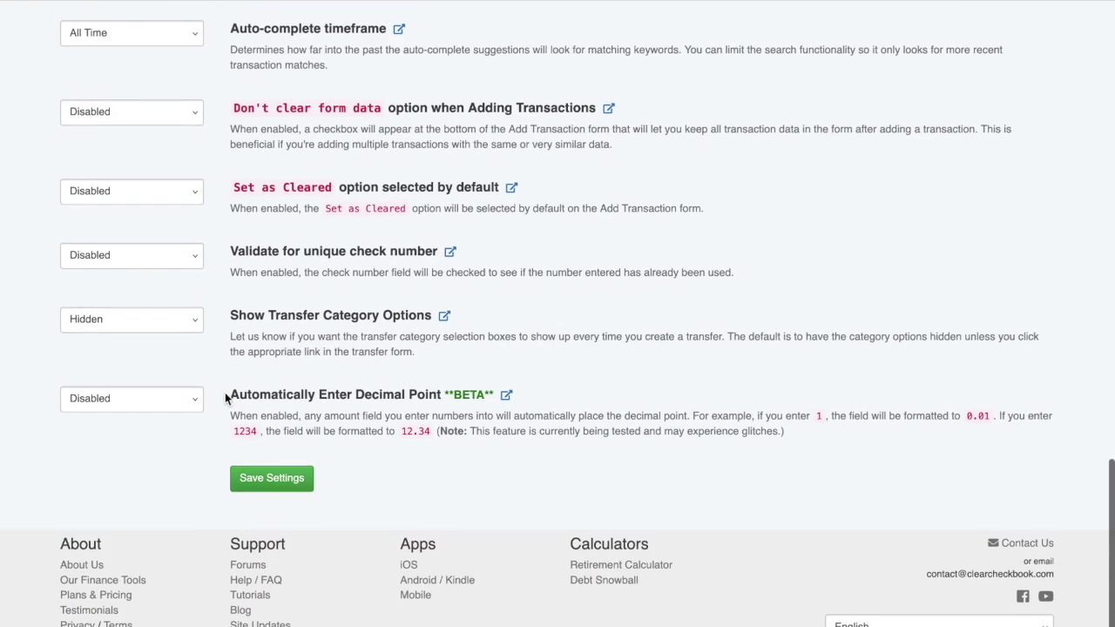
pyautogui.click(279, 485)
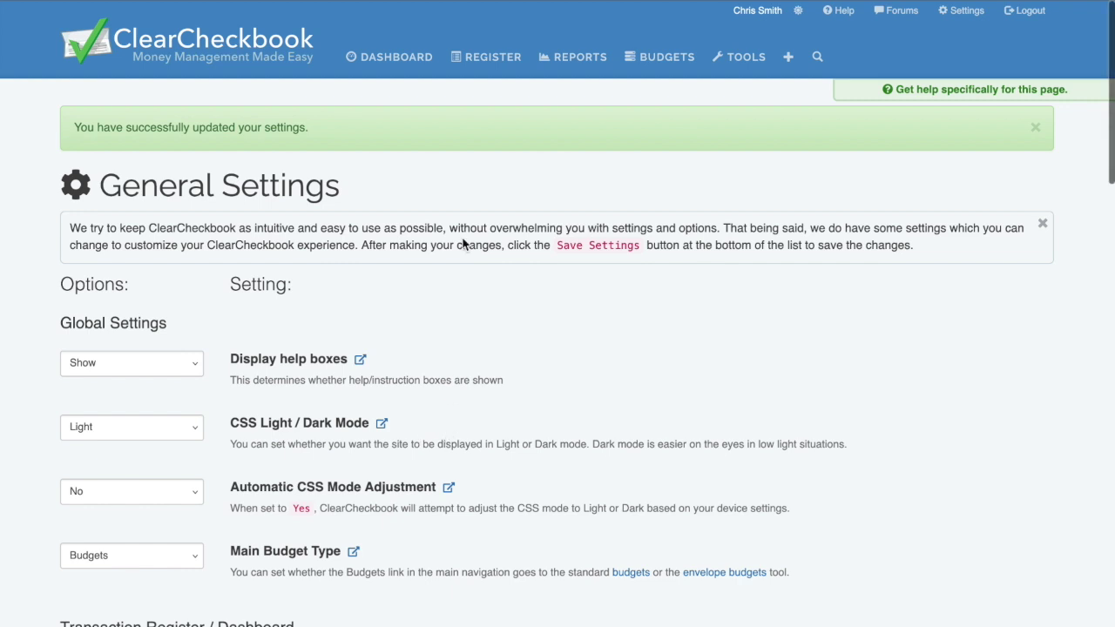
# - Review the register's new Upcoming Transactions rows through 4/15/2026 and their future balances
pyautogui.click(485, 59)
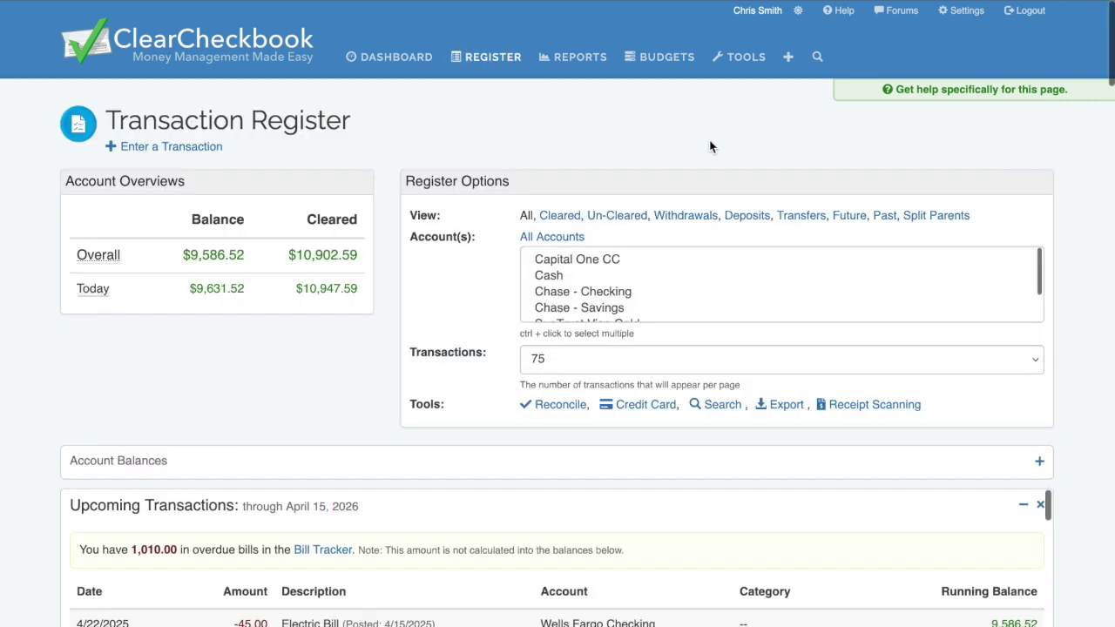
pyautogui.scroll(-4, 402, 183)
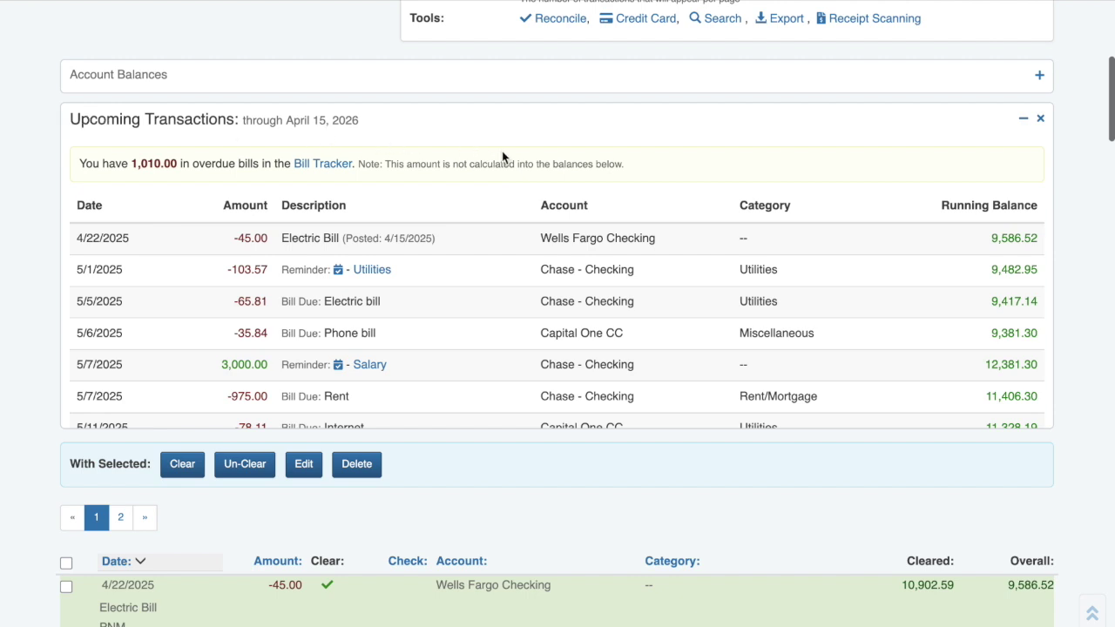
pyautogui.scroll(-1, 517, 253)
pyautogui.scroll(-3, 517, 255)
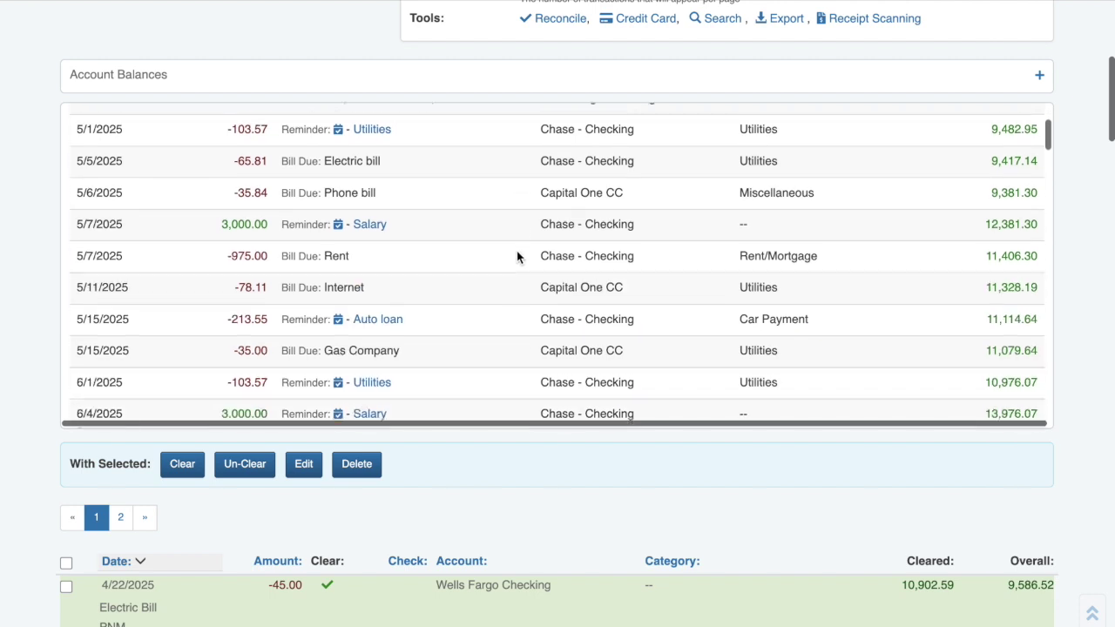
pyautogui.scroll(2, 517, 255)
pyautogui.scroll(2, 516, 256)
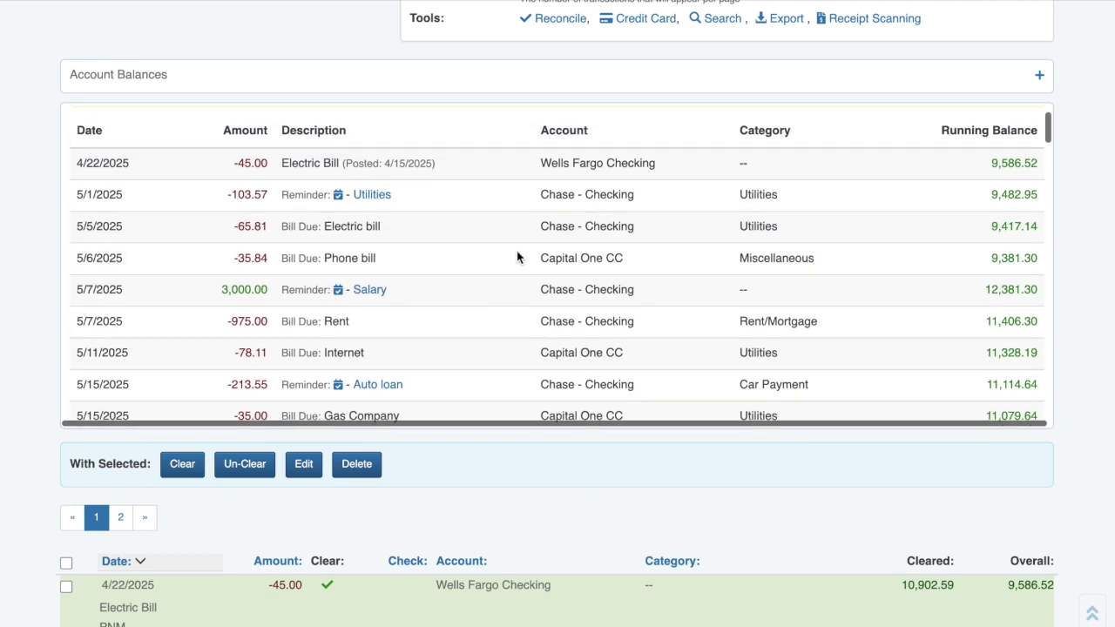
pyautogui.scroll(1, 517, 251)
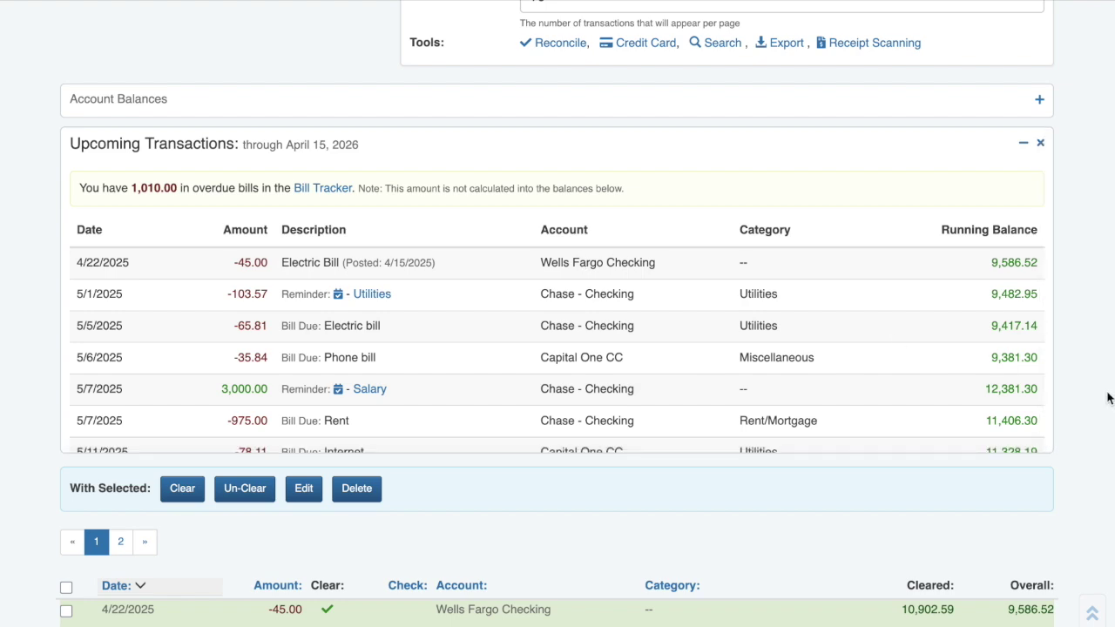
pyautogui.scroll(-3, 864, 303)
pyautogui.scroll(-15, 864, 303)
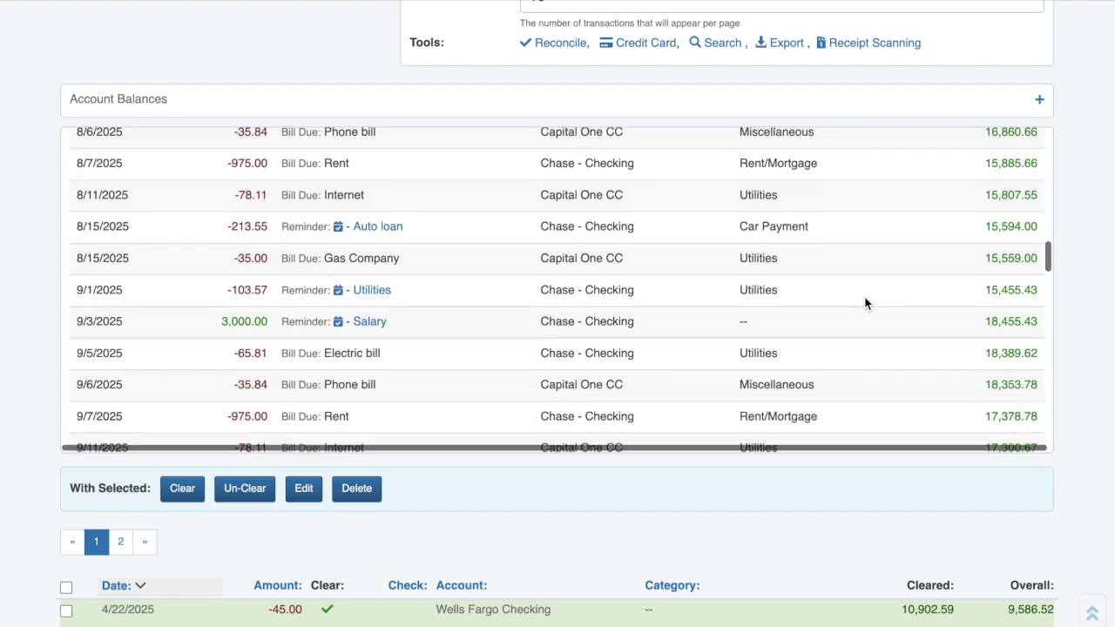
pyautogui.scroll(-8, 864, 303)
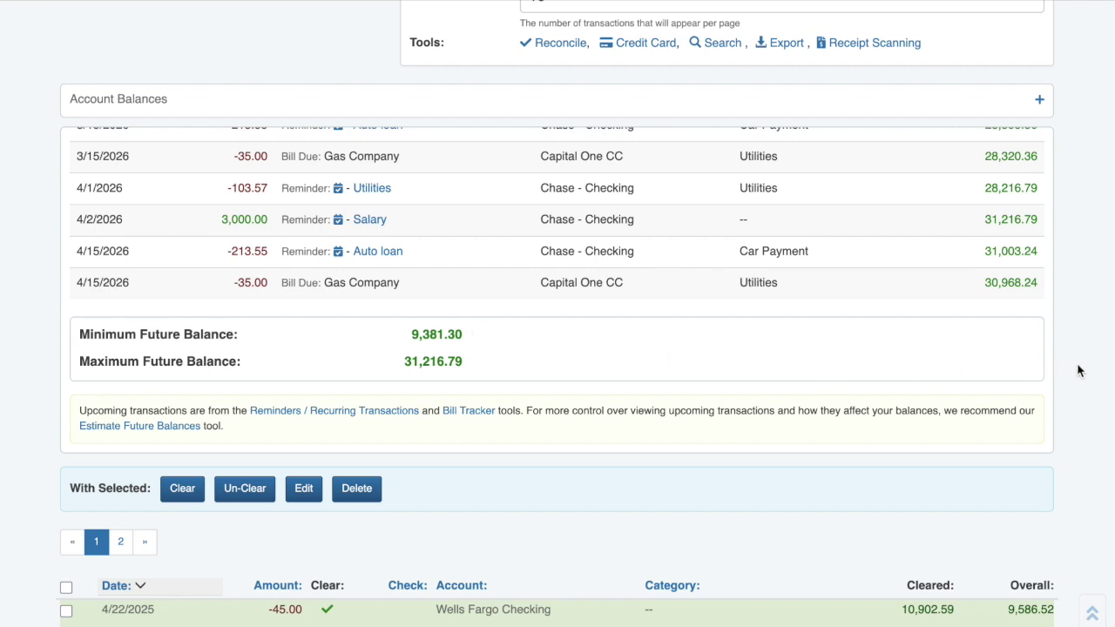
pyautogui.scroll(5, 1077, 370)
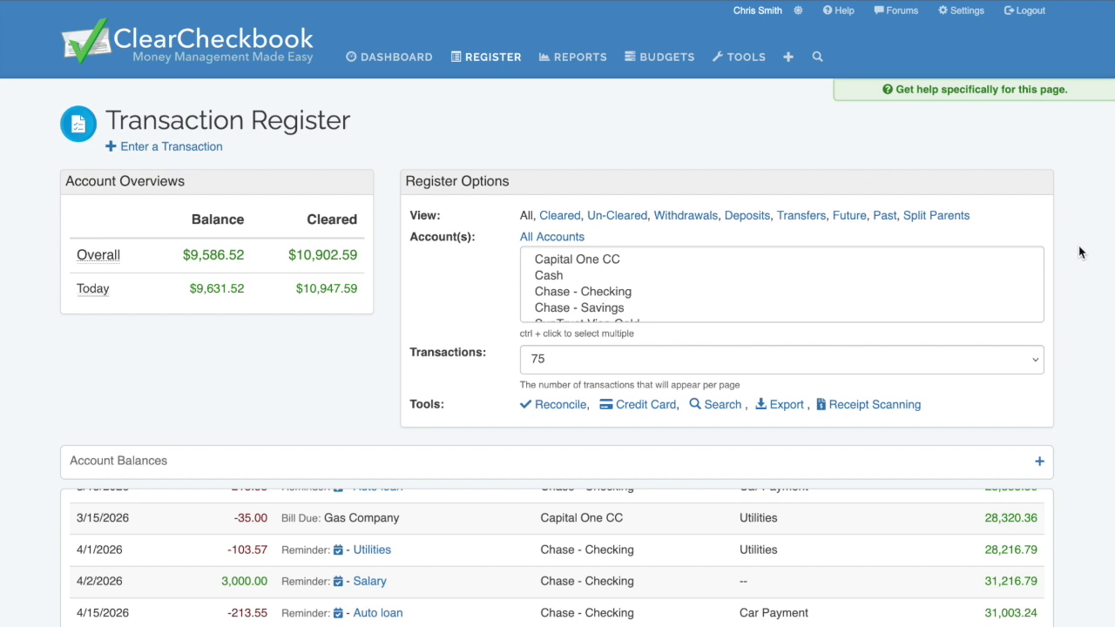
pyautogui.click(936, 100)
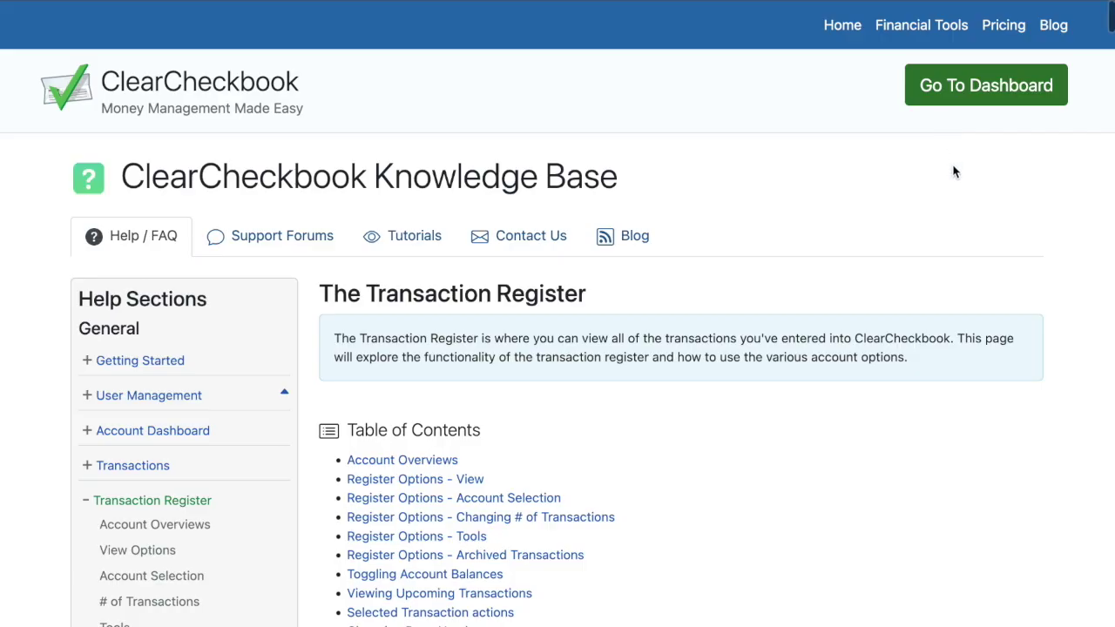
pyautogui.scroll(-1, 859, 252)
pyautogui.scroll(-2, 859, 255)
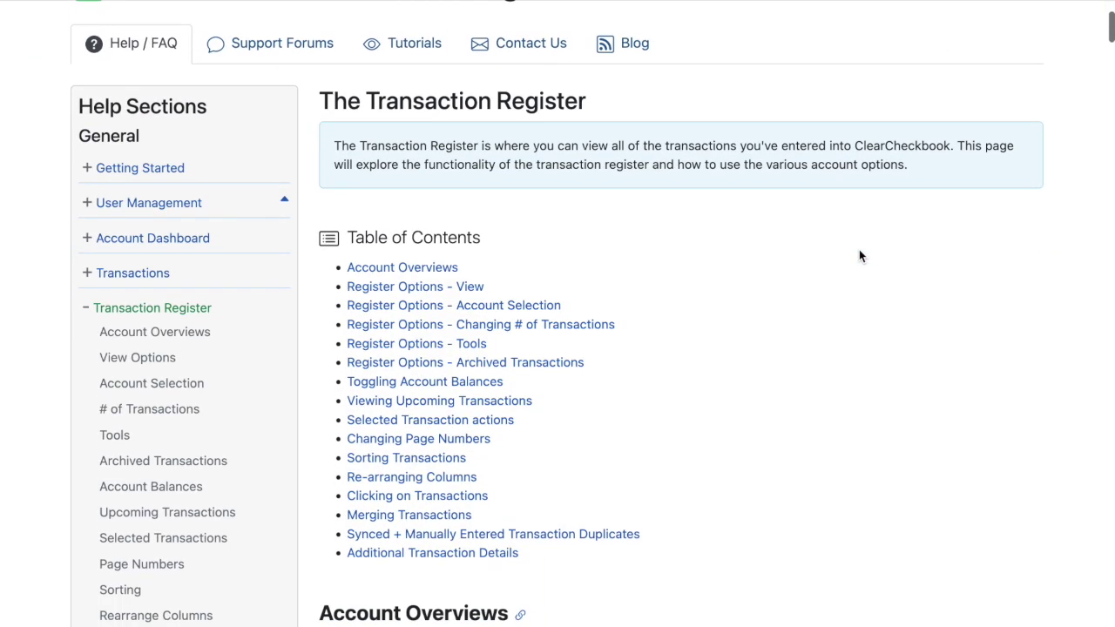
pyautogui.click(517, 11)
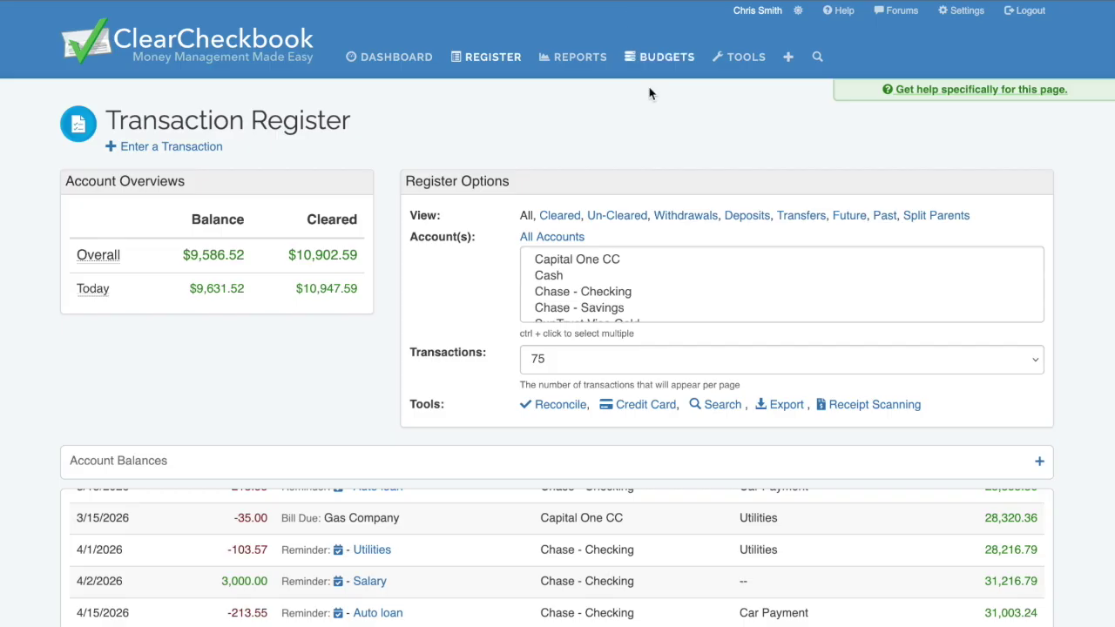